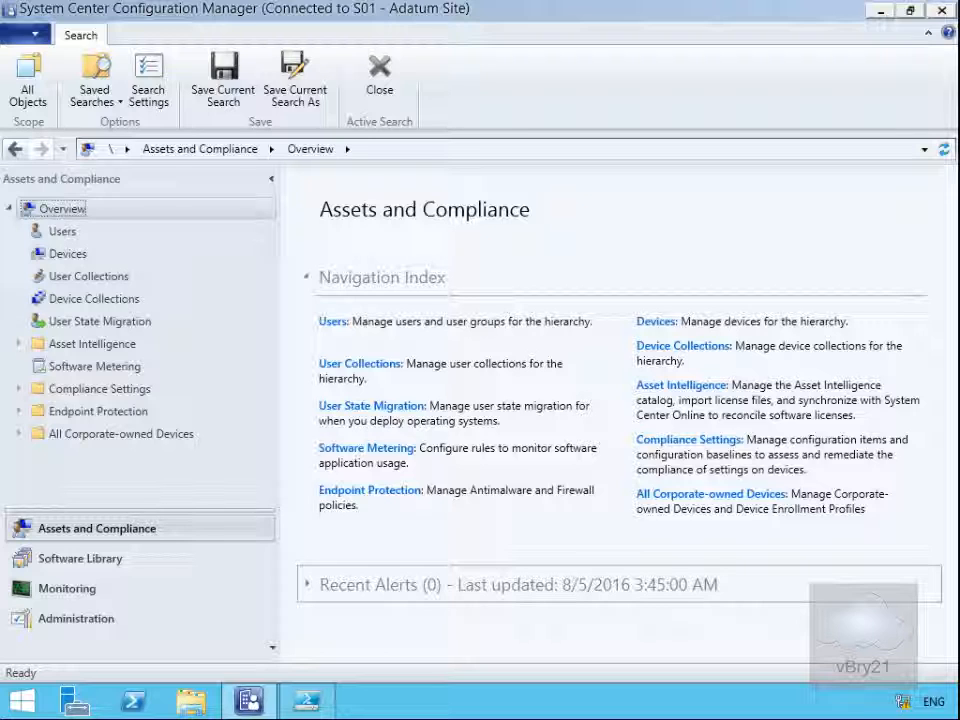
# Step: Start a new device collection from the devices LON-CL1, LON-CL2 and LON-CL7
pyautogui.click(93, 257)
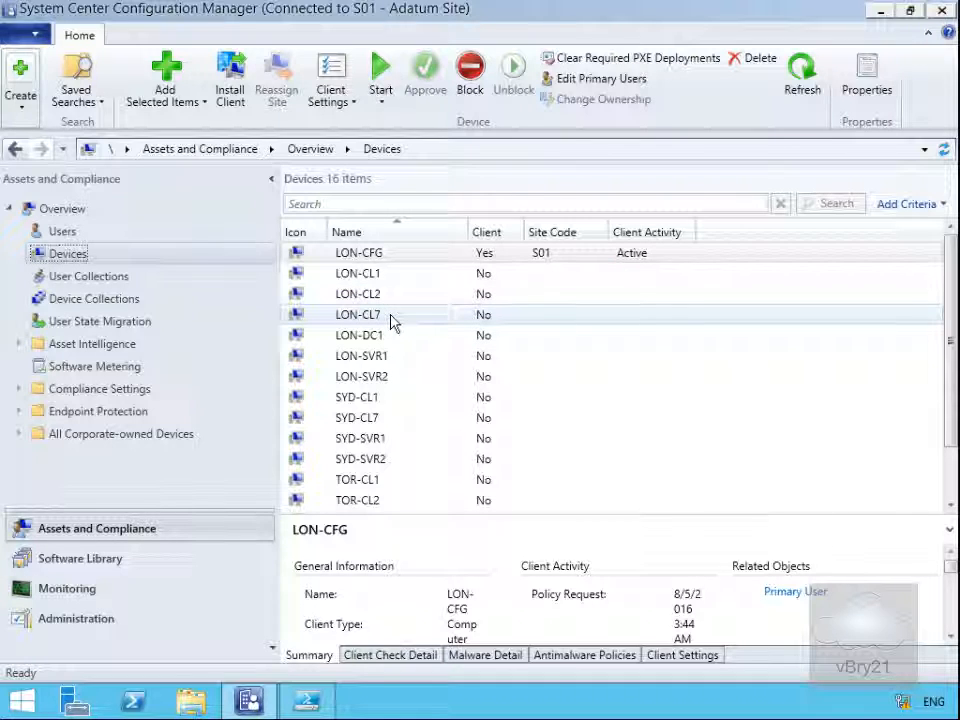
pyautogui.click(381, 274)
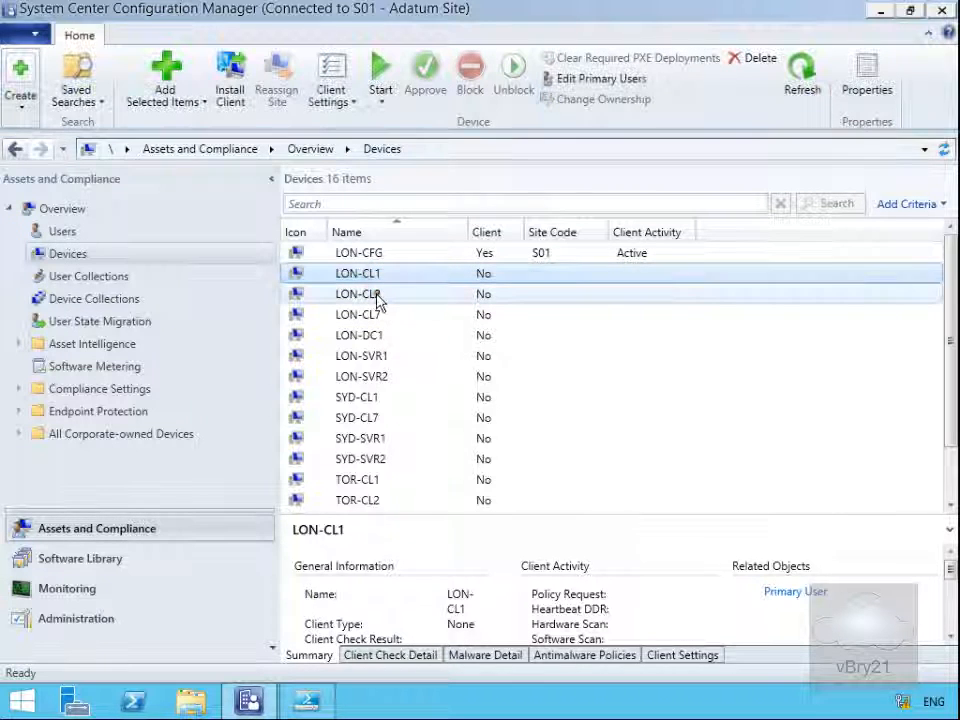
pyautogui.keyDown('ctrl'); pyautogui.click(376, 295); pyautogui.keyUp('ctrl')
pyautogui.keyDown('ctrl'); pyautogui.click(378, 314); pyautogui.keyUp('ctrl')
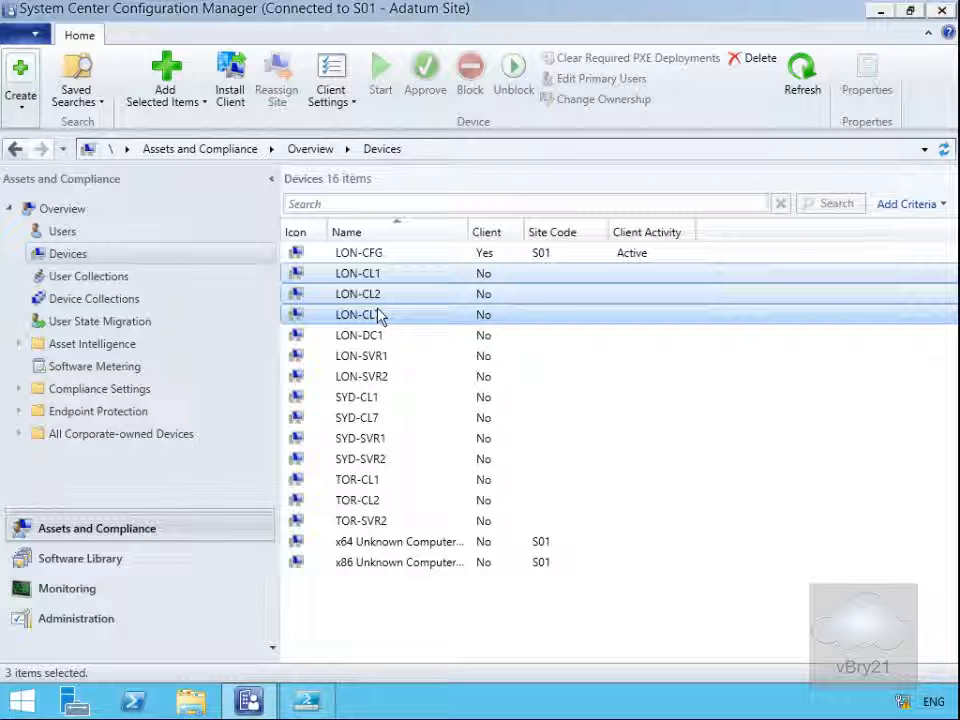
pyautogui.rightClick(378, 314)
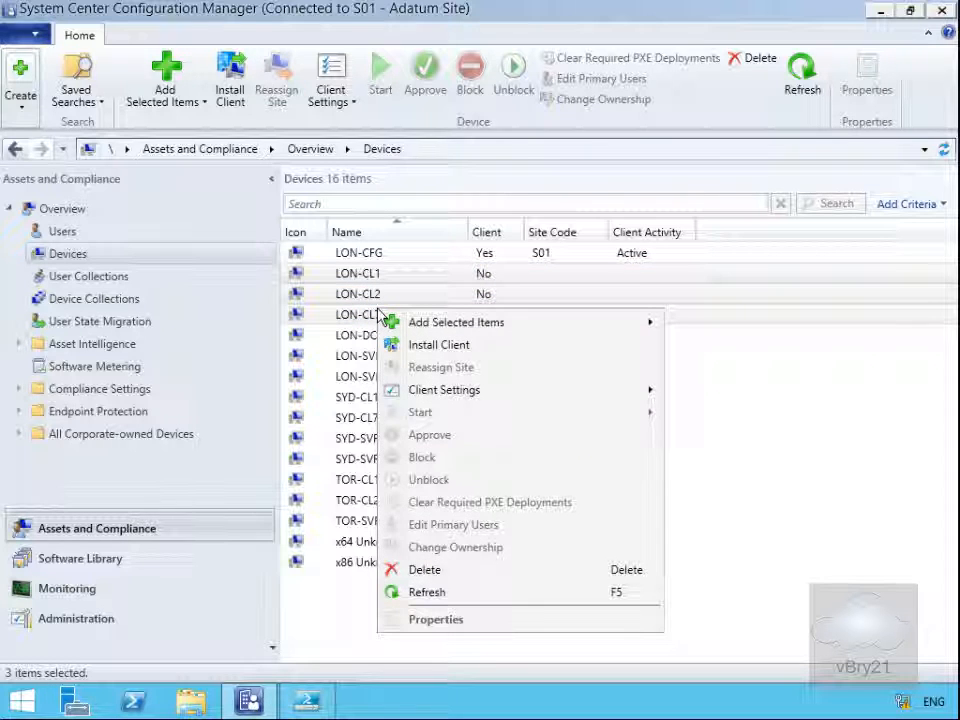
pyautogui.moveTo(439, 328)
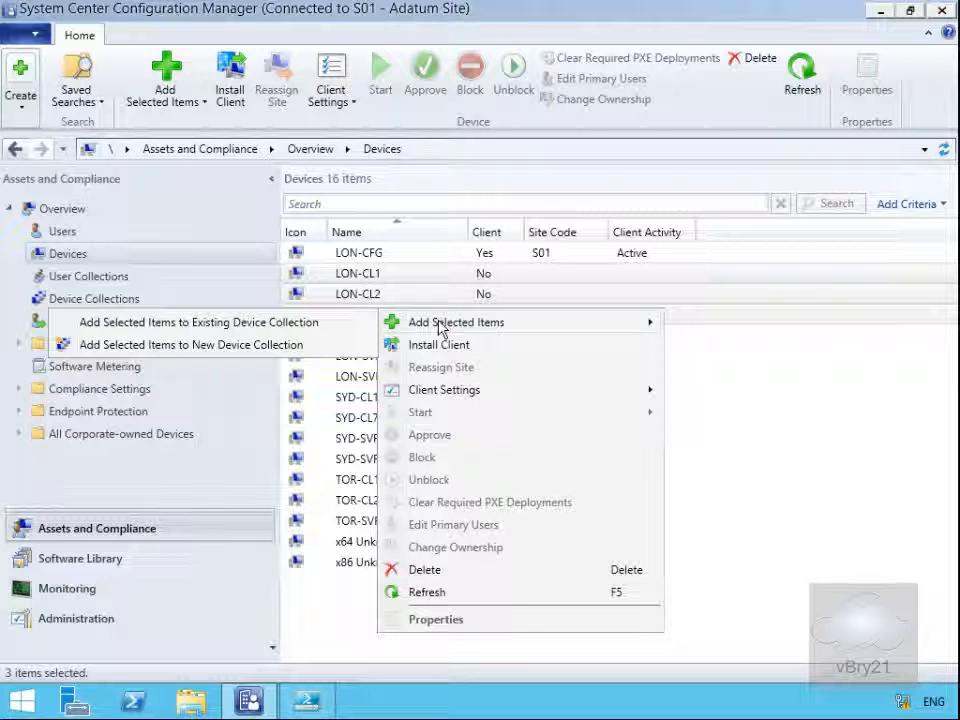
pyautogui.click(245, 345)
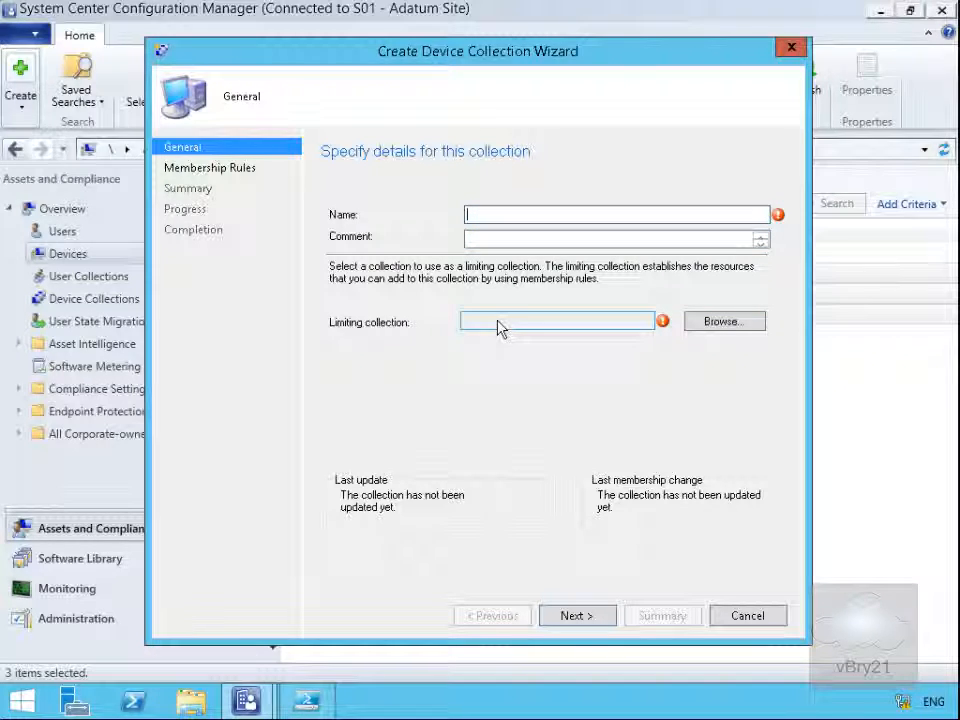
# Step: Create the collection with the name All London Client Devices and limiting collection All Systems, reviewing its full update schedule before finishing
pyautogui.click(474, 215)
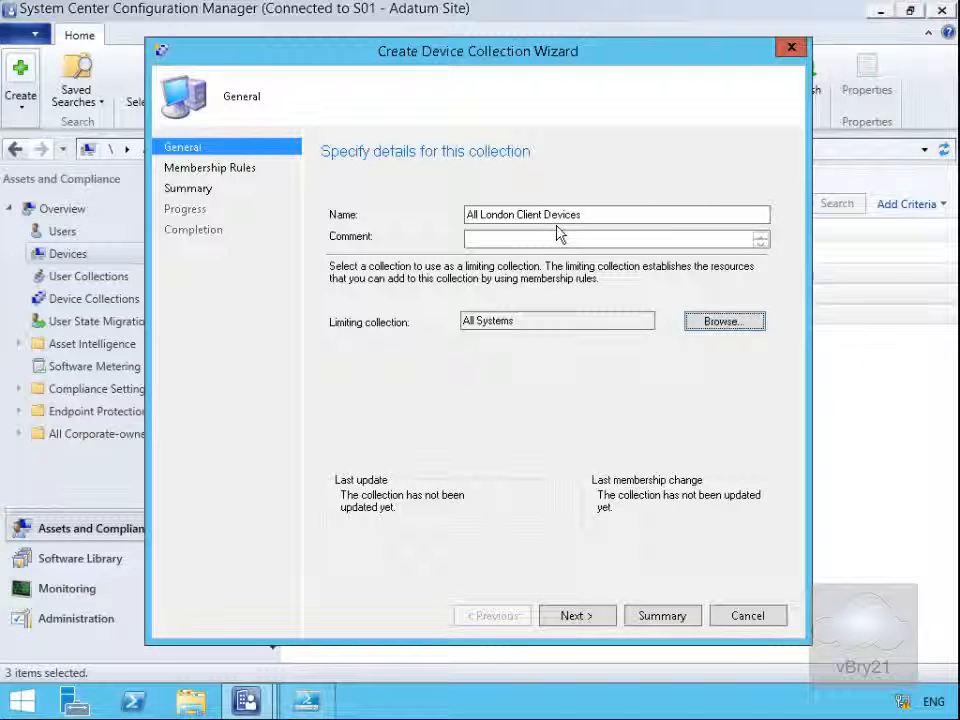
pyautogui.click(576, 617)
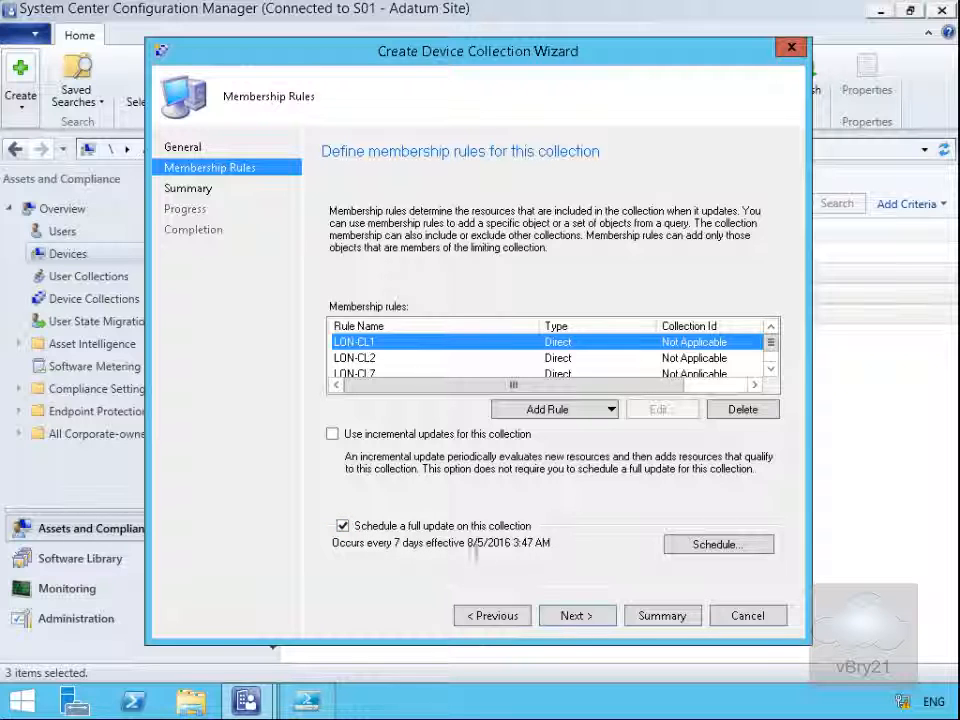
pyautogui.click(714, 545)
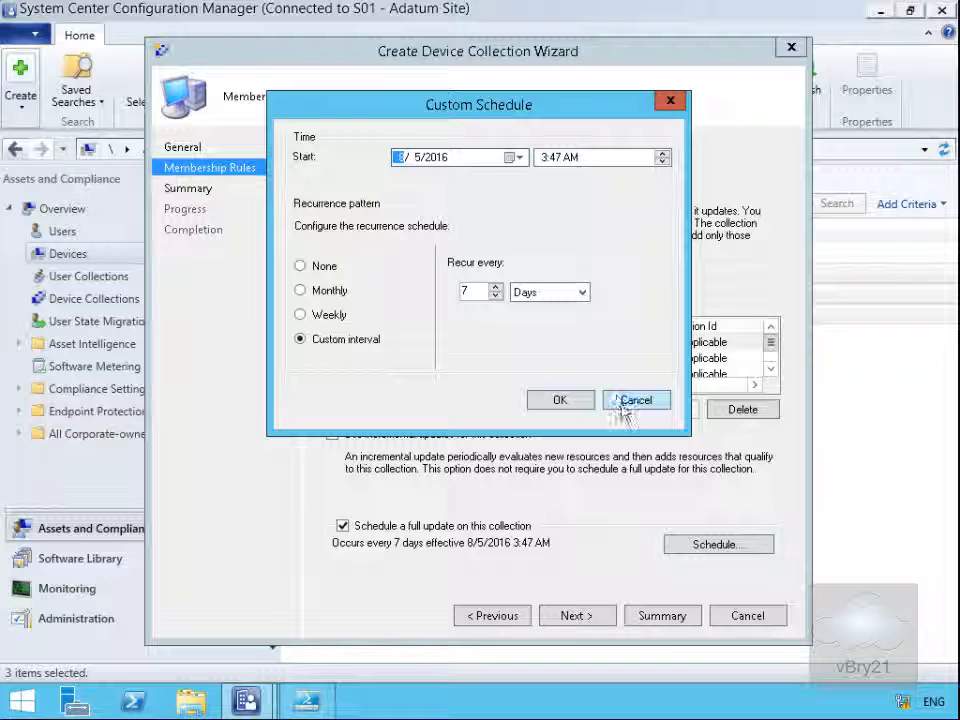
pyautogui.click(630, 401)
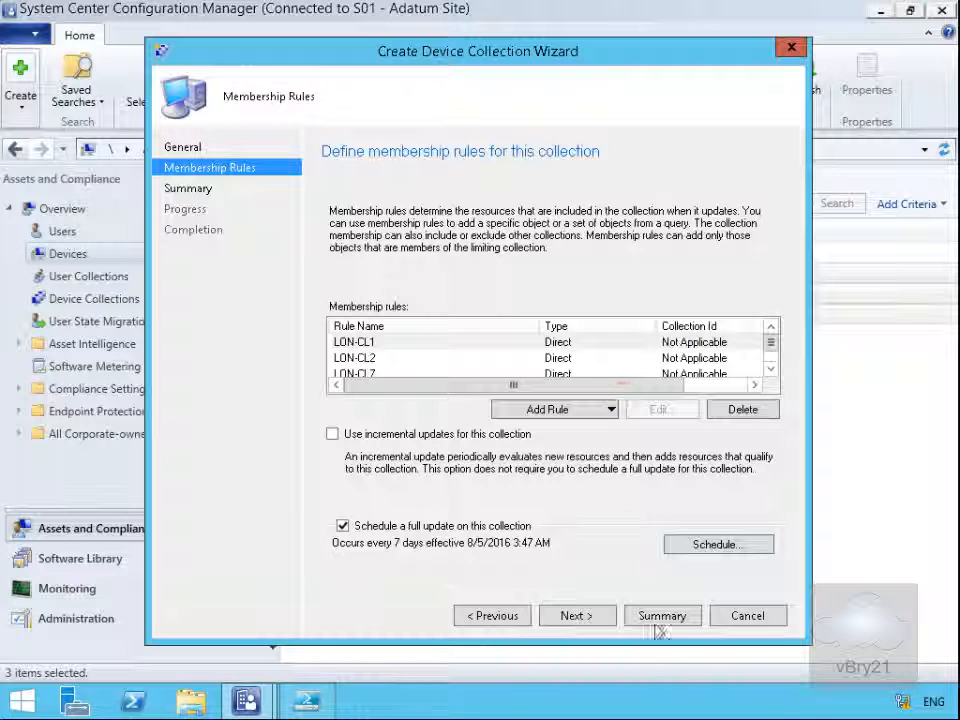
pyautogui.click(577, 617)
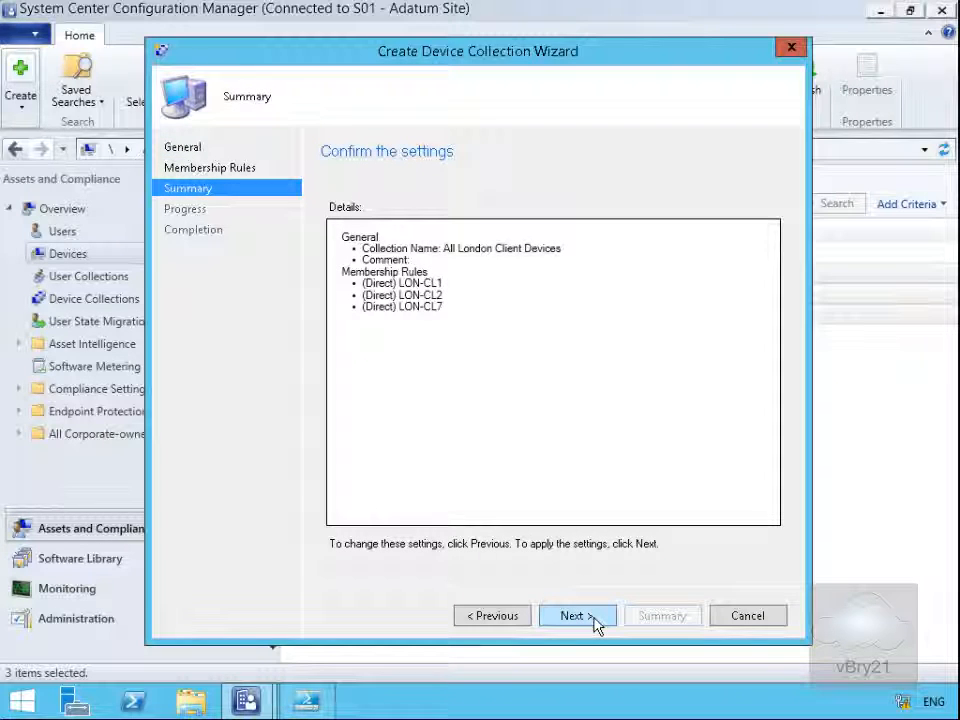
pyautogui.click(594, 619)
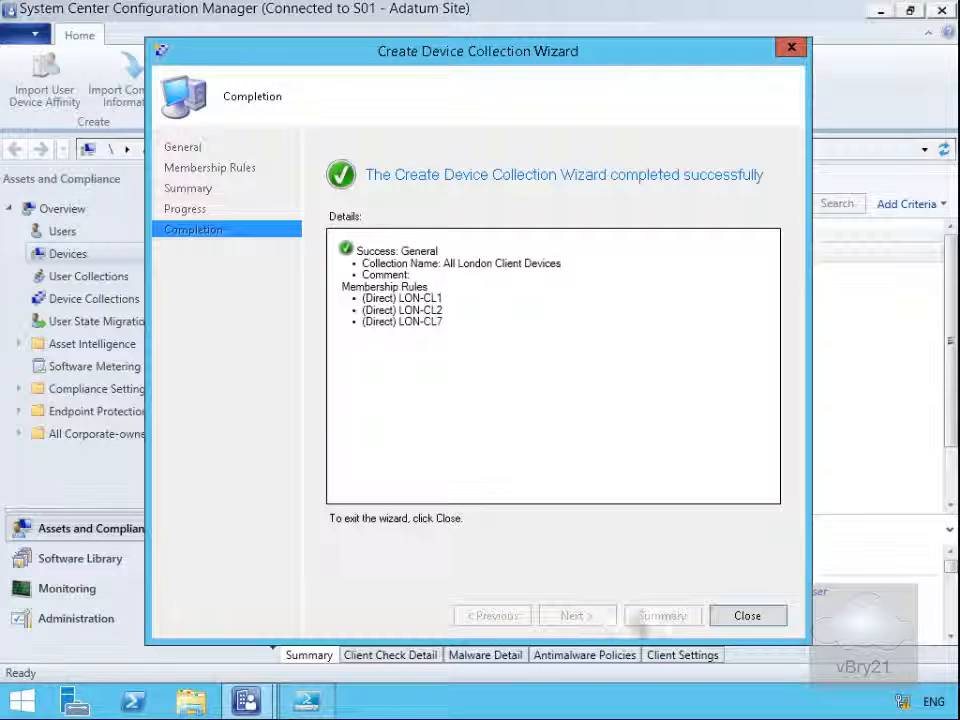
pyautogui.click(745, 617)
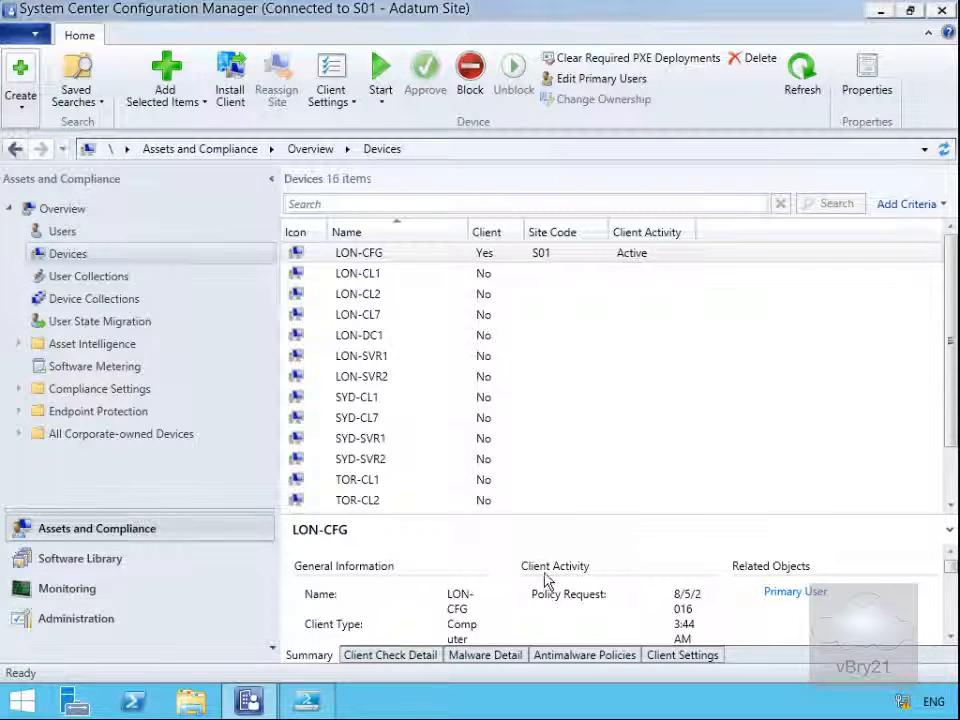
# Step: Show the members of the All London Client Devices collection
pyautogui.click(117, 300)
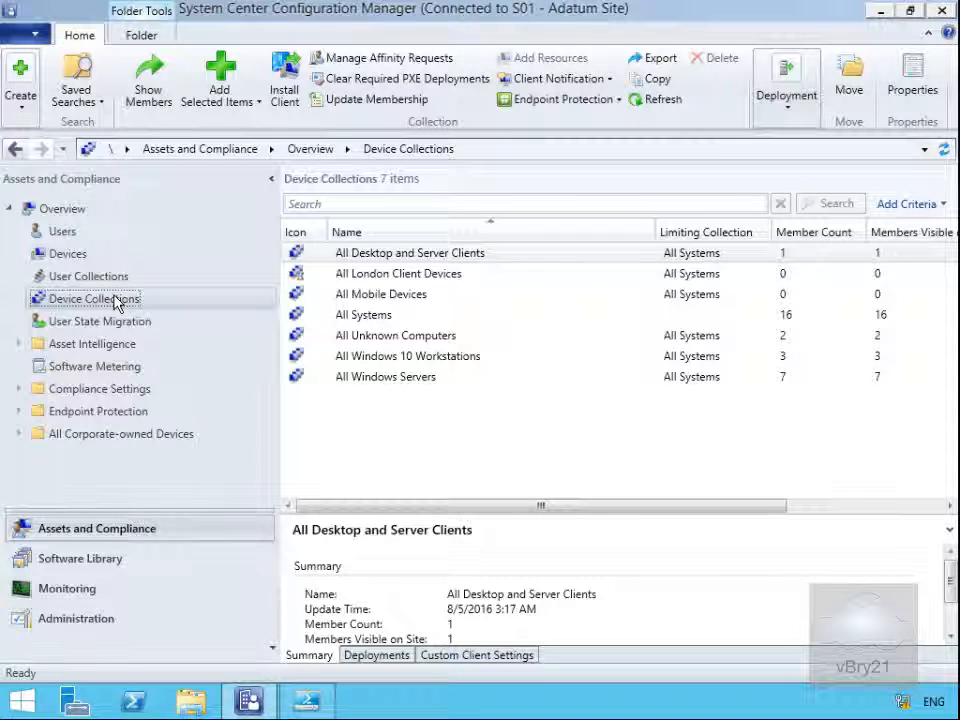
pyautogui.click(418, 281)
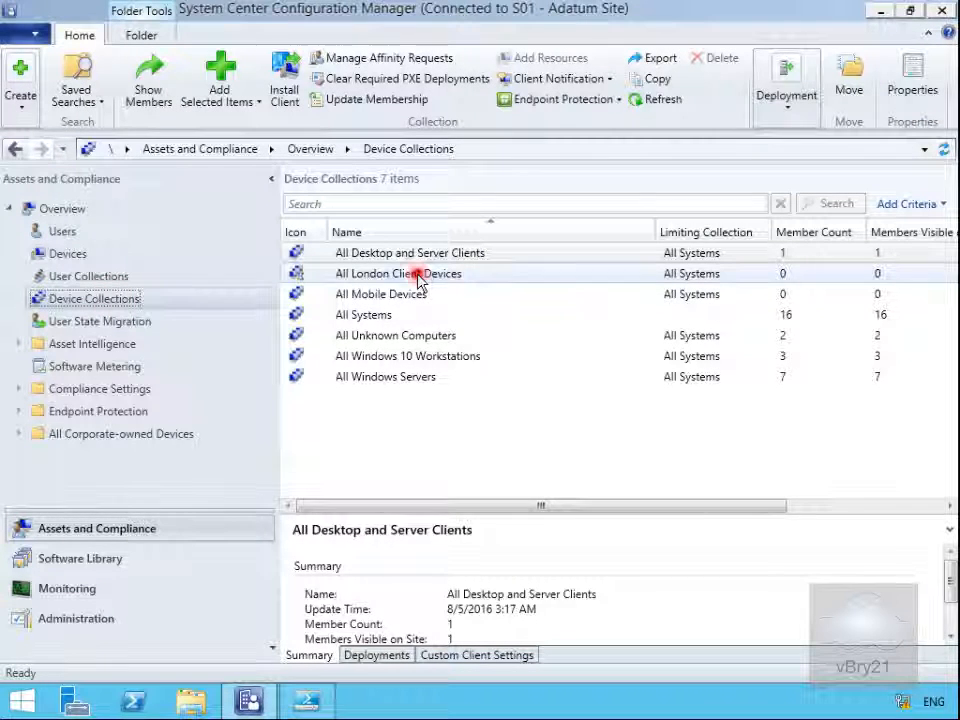
pyautogui.doubleClick(418, 281)
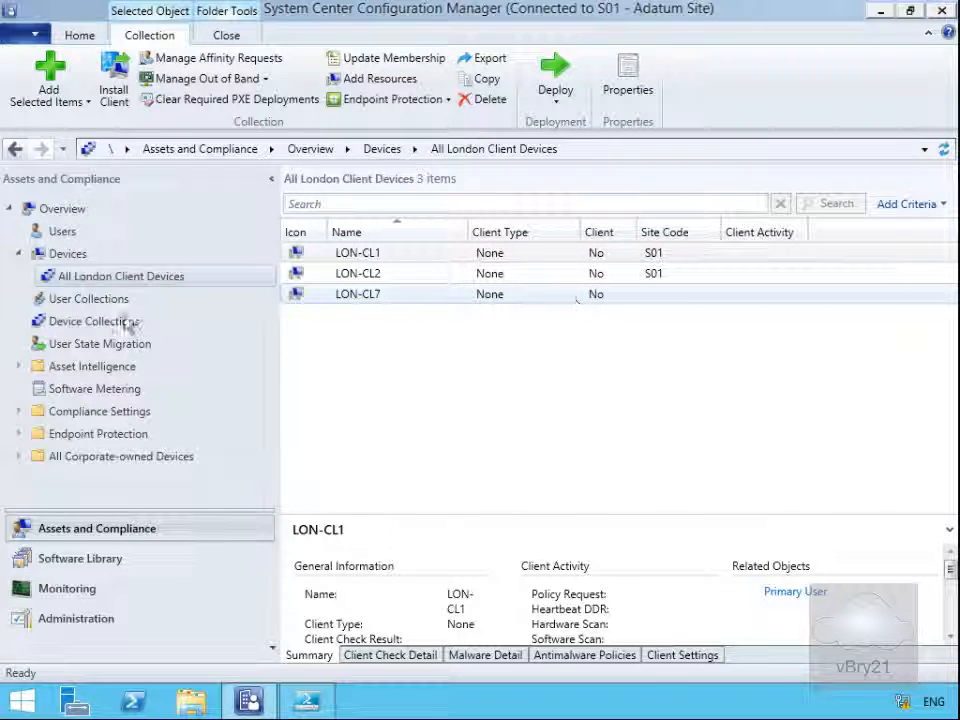
# Step: Start another device collection named All Windows Servers across Adatum, limited to All Systems, and proceed to its membership rules
pyautogui.click(80, 320)
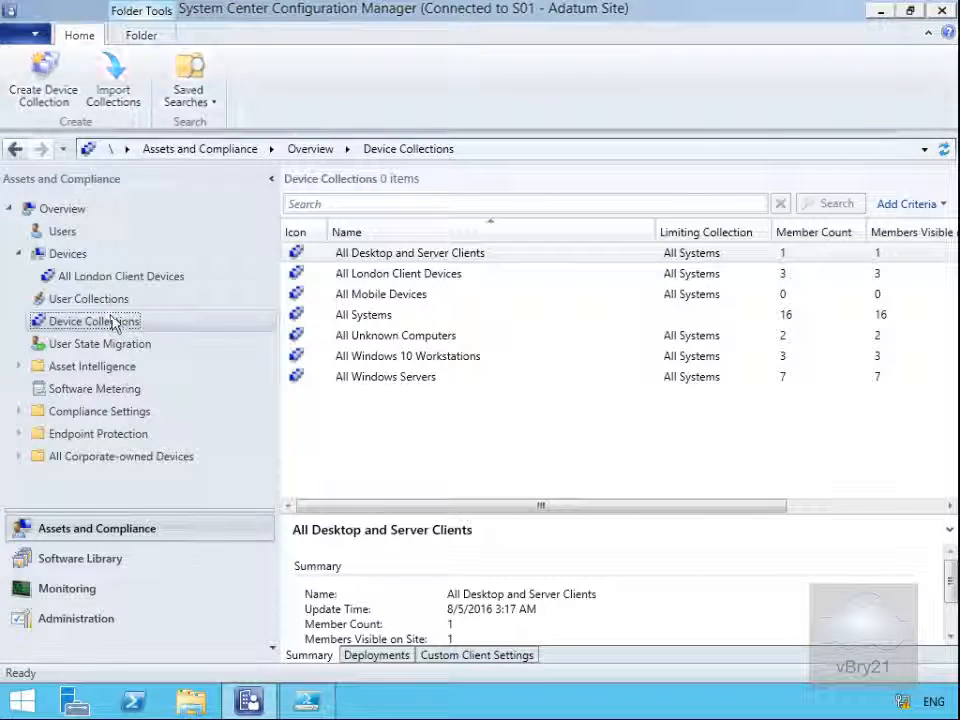
pyautogui.rightClick(115, 322)
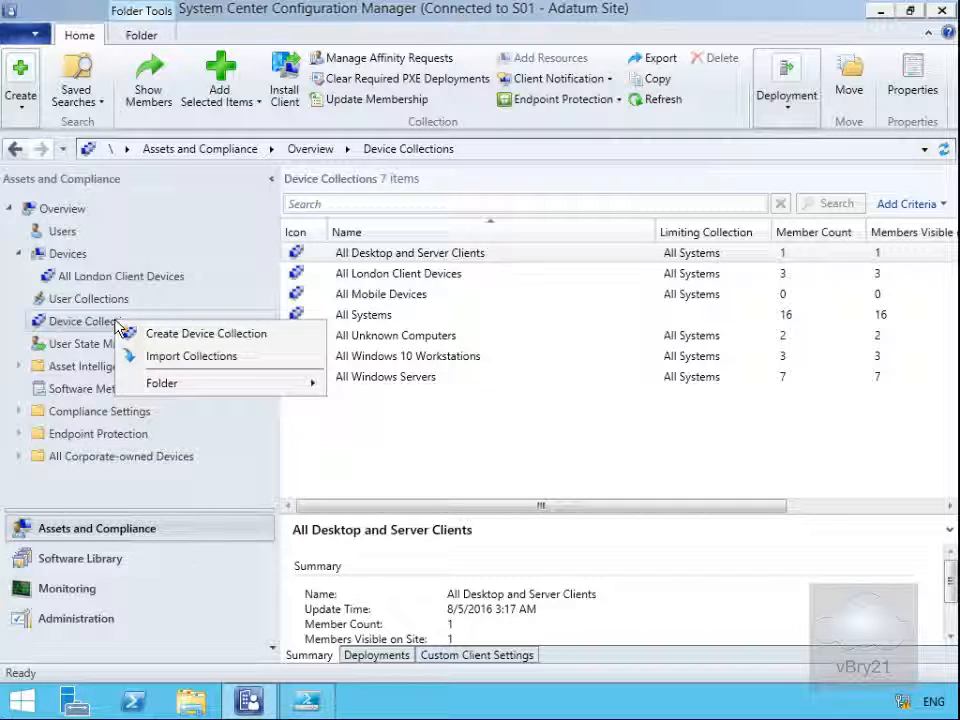
pyautogui.click(187, 336)
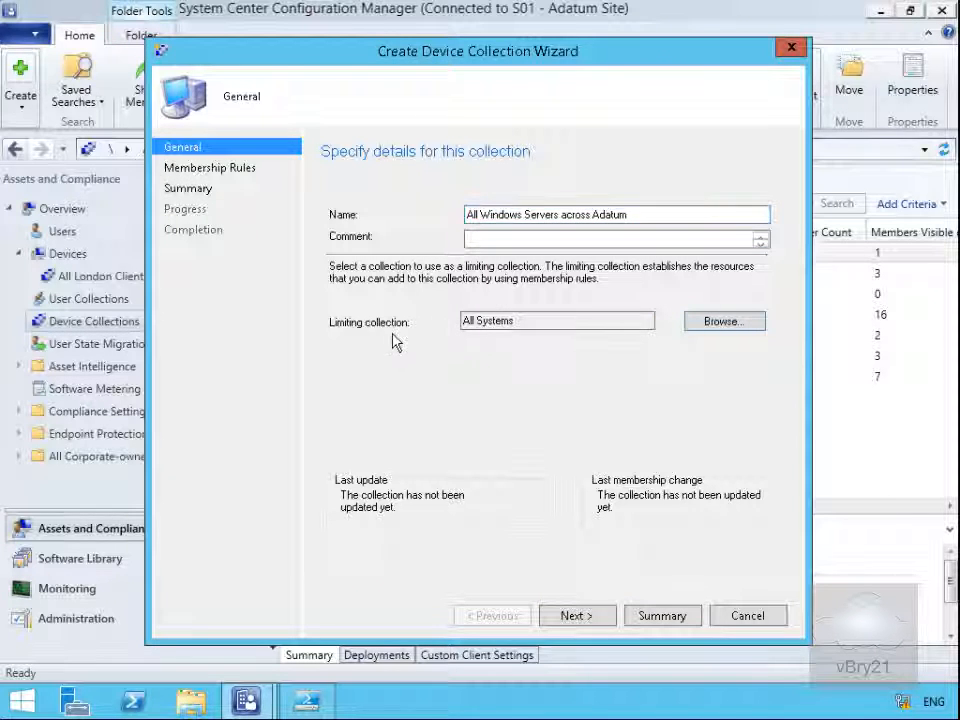
pyautogui.click(590, 615)
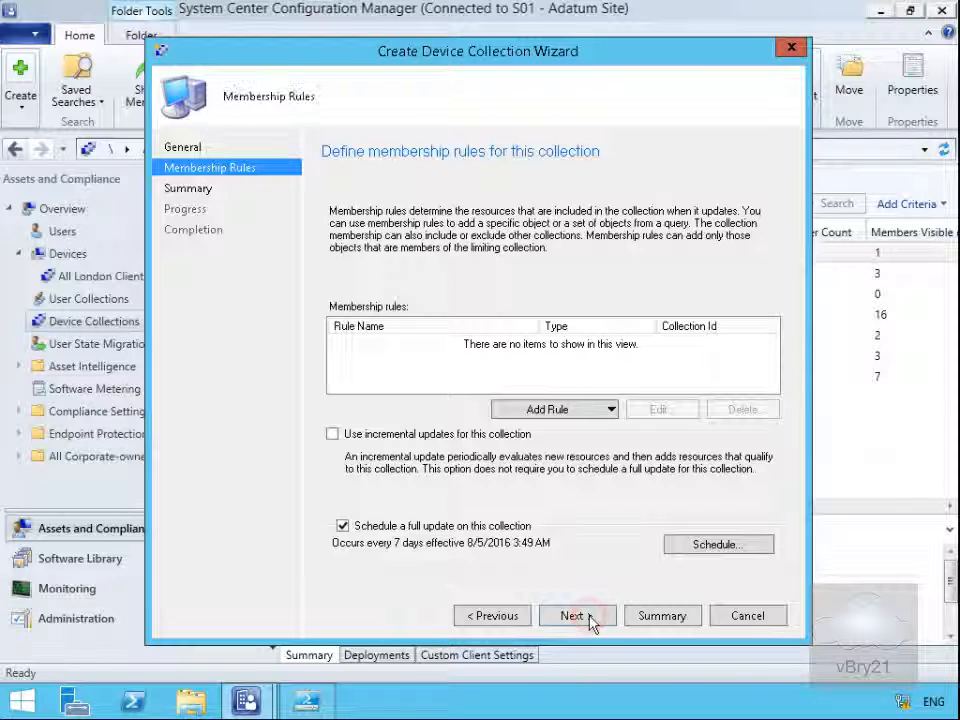
# Step: Add a query membership rule named Windows Servers
pyautogui.click(538, 414)
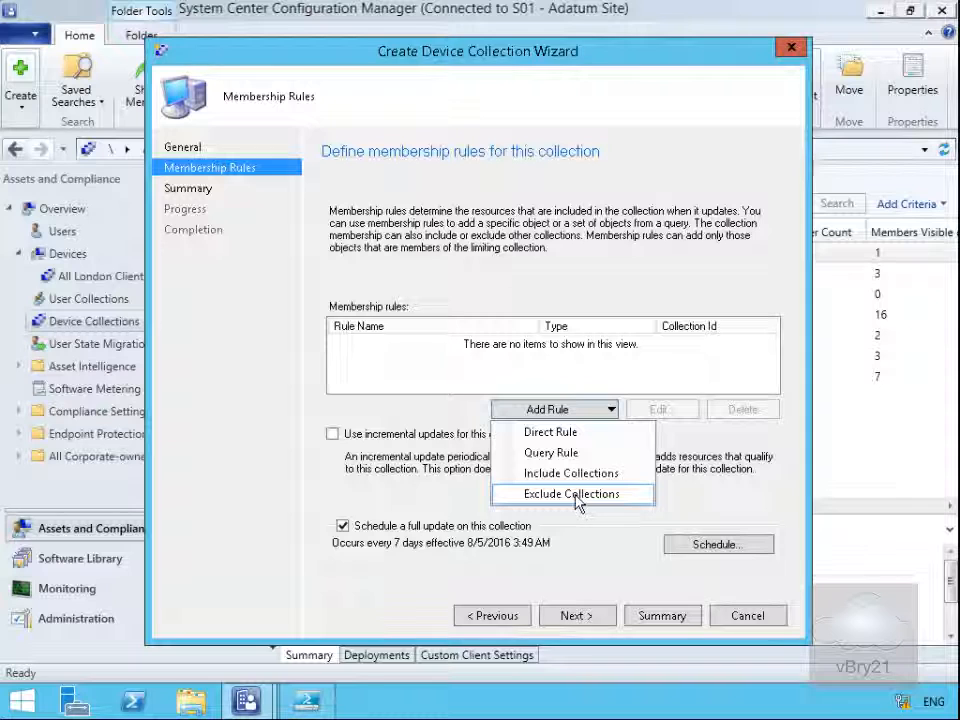
pyautogui.click(576, 458)
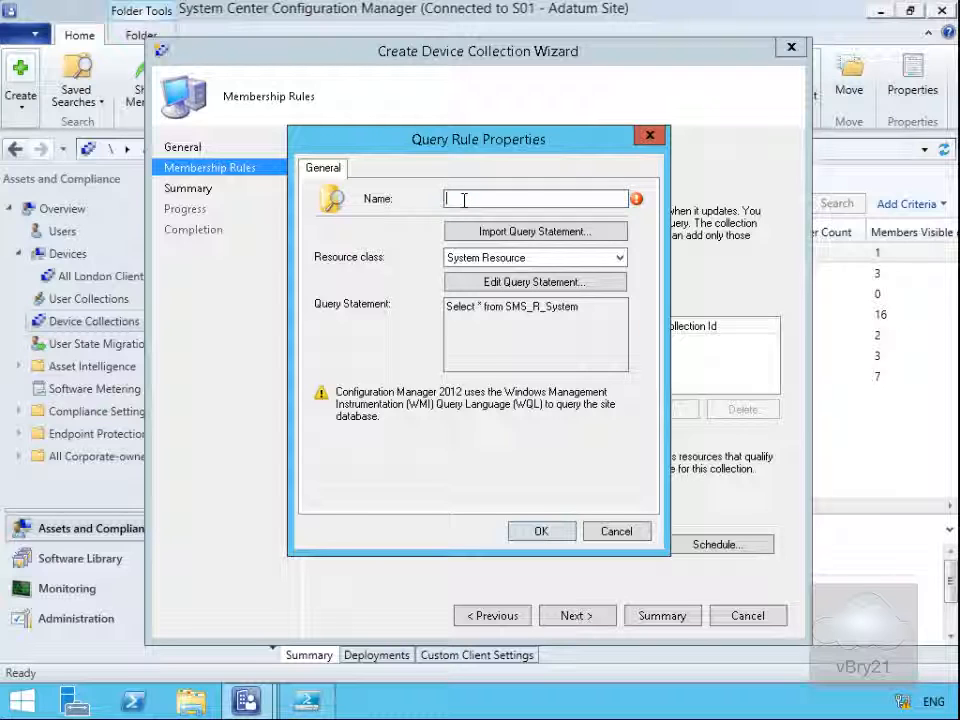
pyautogui.write('Windows Servers')
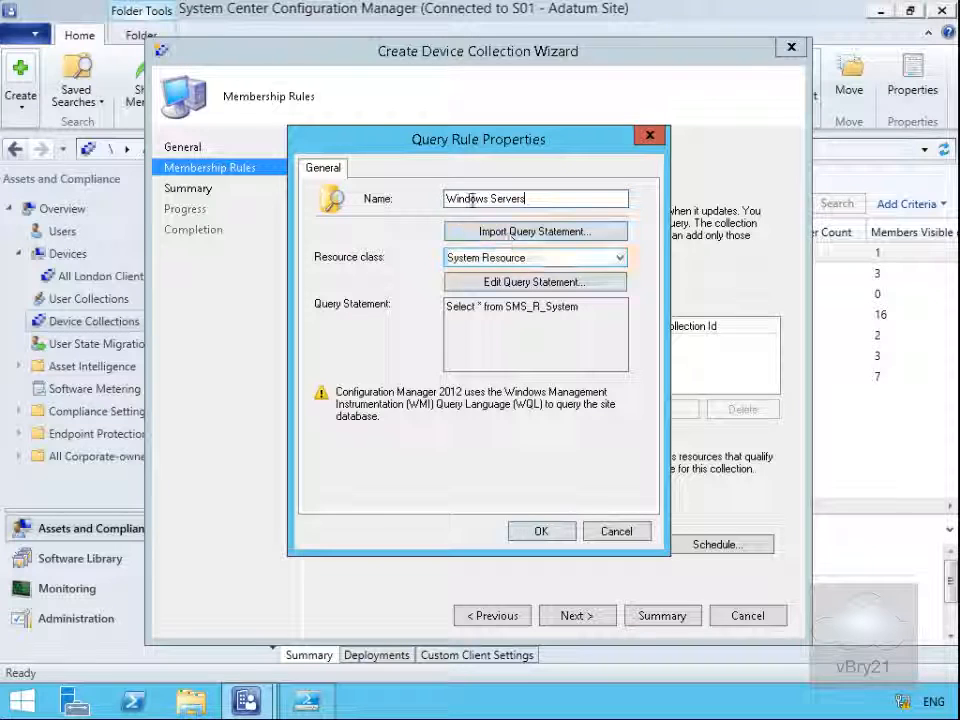
# Step: Add a criterion to the rule's query statement using the System Resource attribute Operating System Name and Version
pyautogui.click(510, 284)
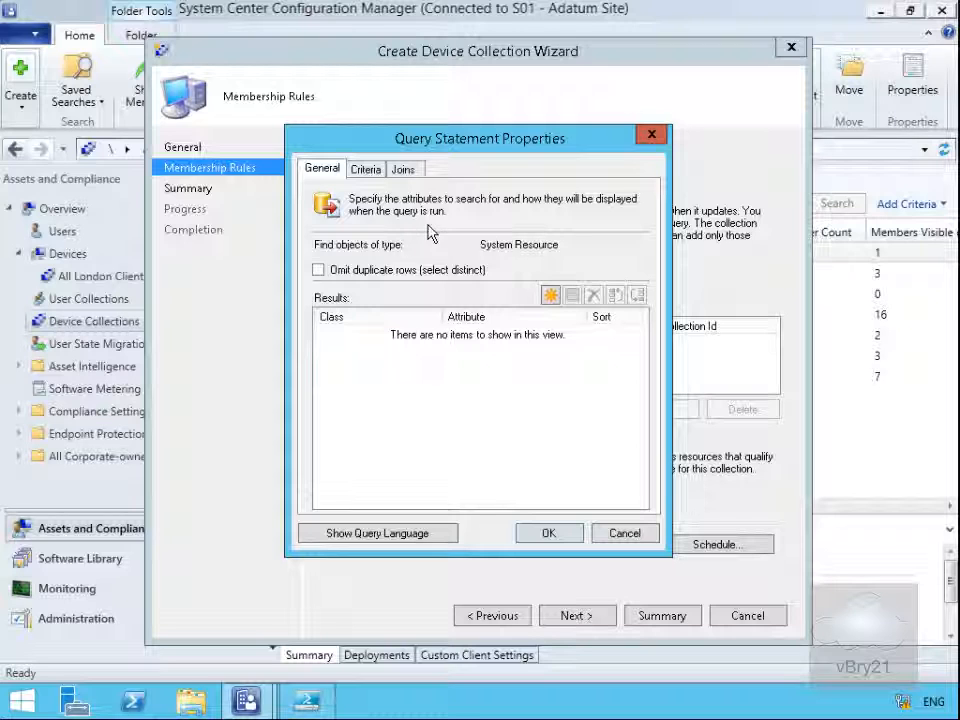
pyautogui.click(366, 170)
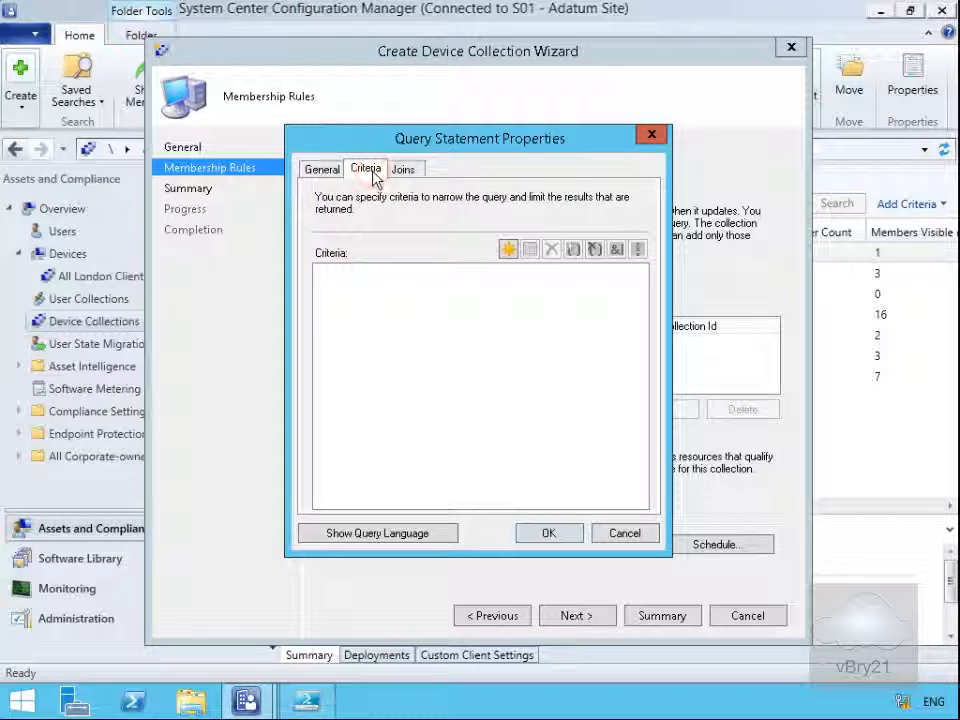
pyautogui.click(507, 250)
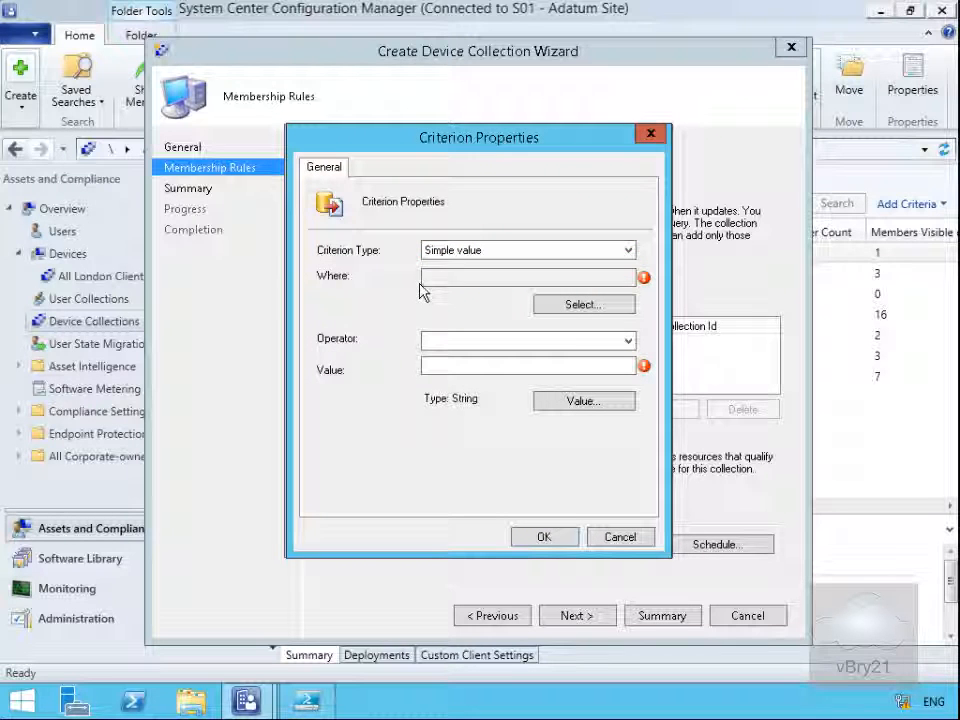
pyautogui.click(565, 308)
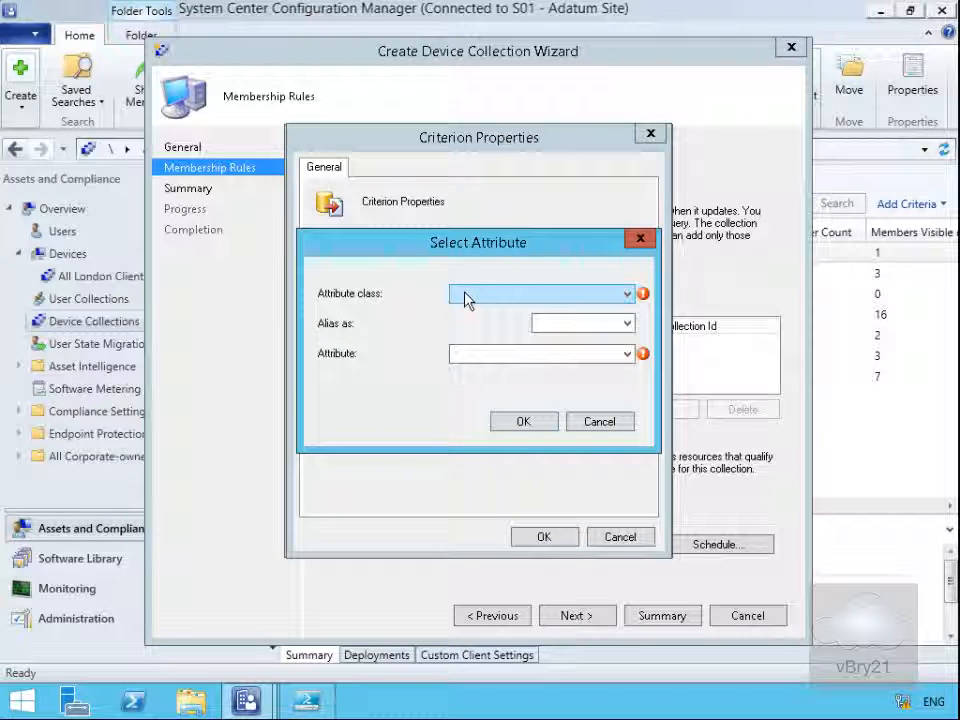
pyautogui.click(465, 295)
pyautogui.write('sy')
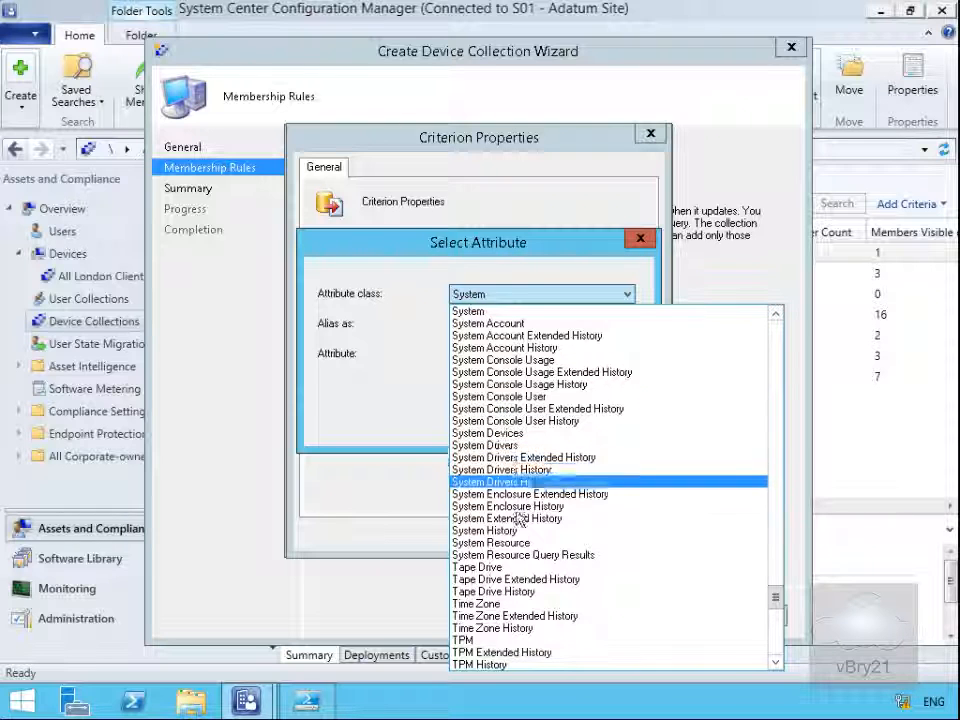
pyautogui.click(519, 543)
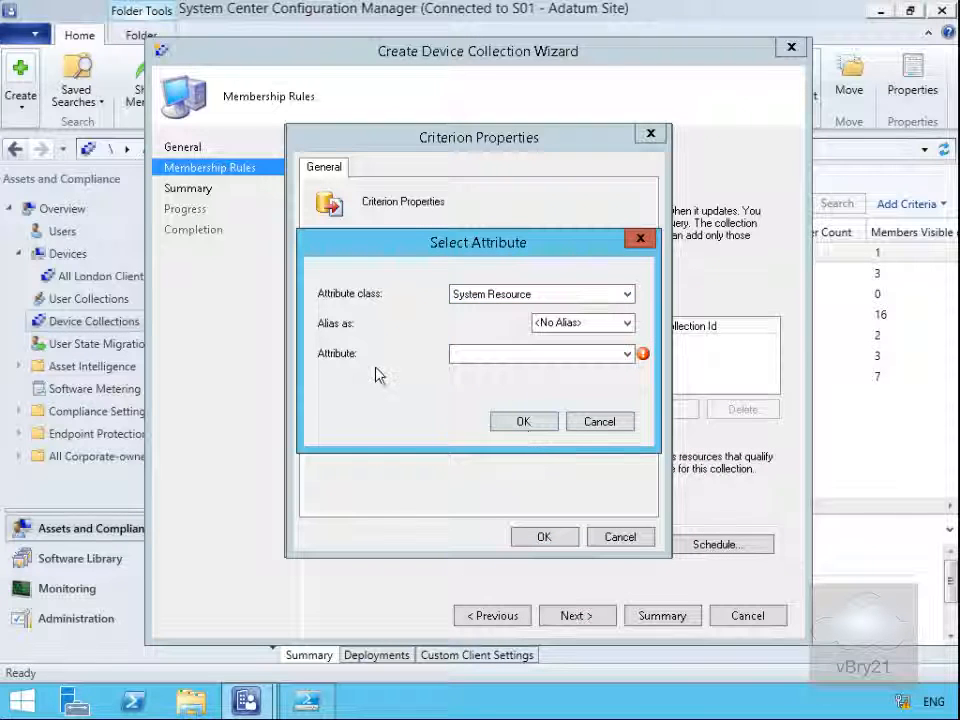
pyautogui.click(478, 355)
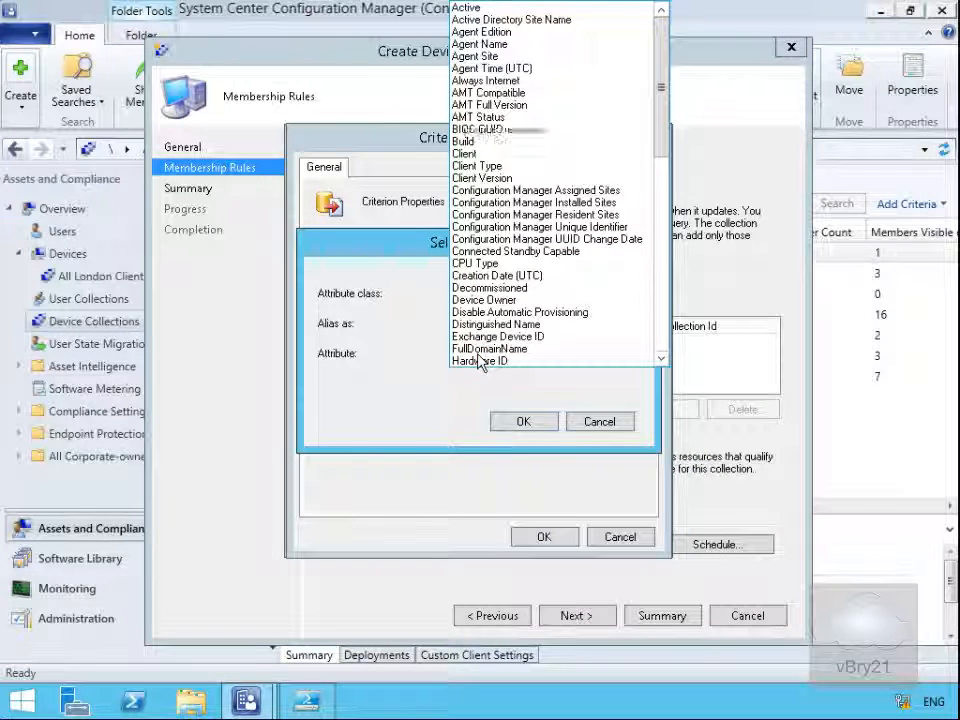
pyautogui.write('op')
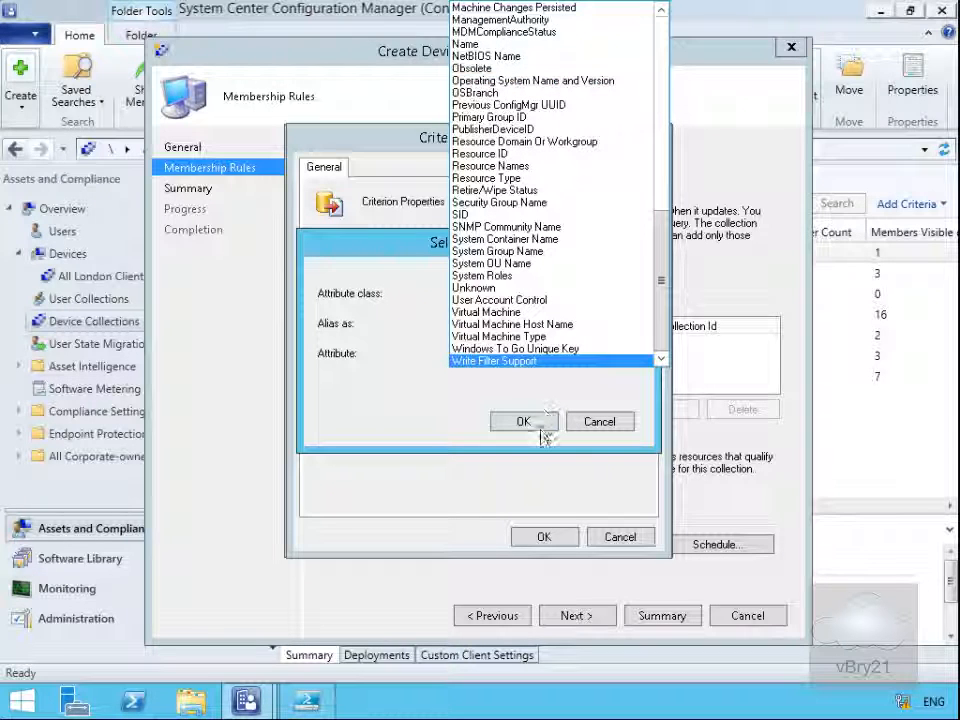
pyautogui.click(553, 81)
pyautogui.click(546, 421)
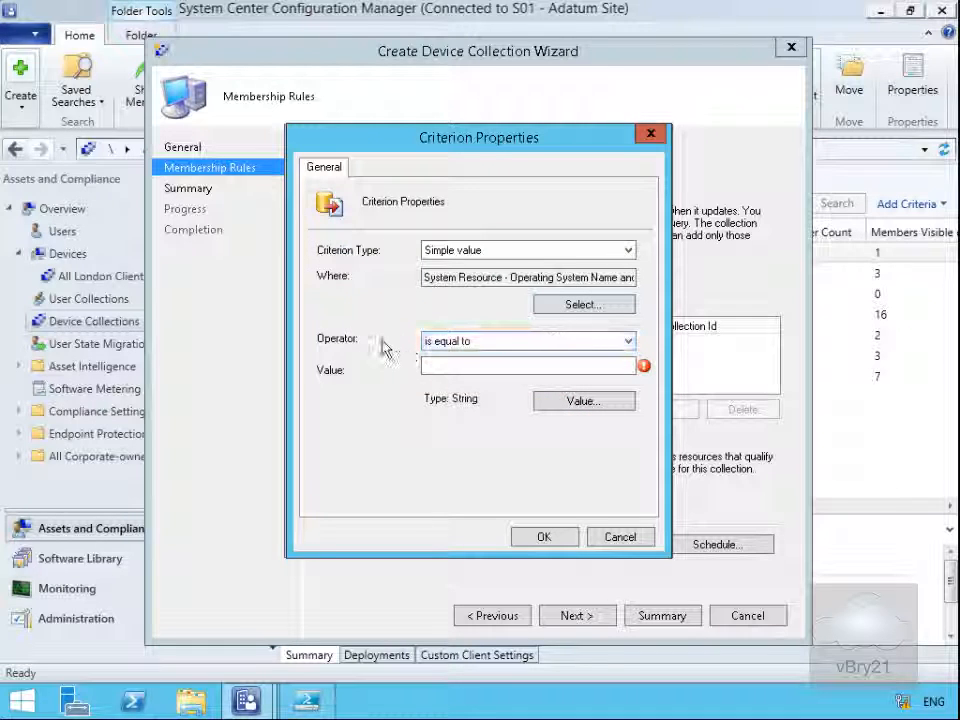
# Step: Set the criterion's operator to "is like" and its value to %Server%
pyautogui.click(500, 344)
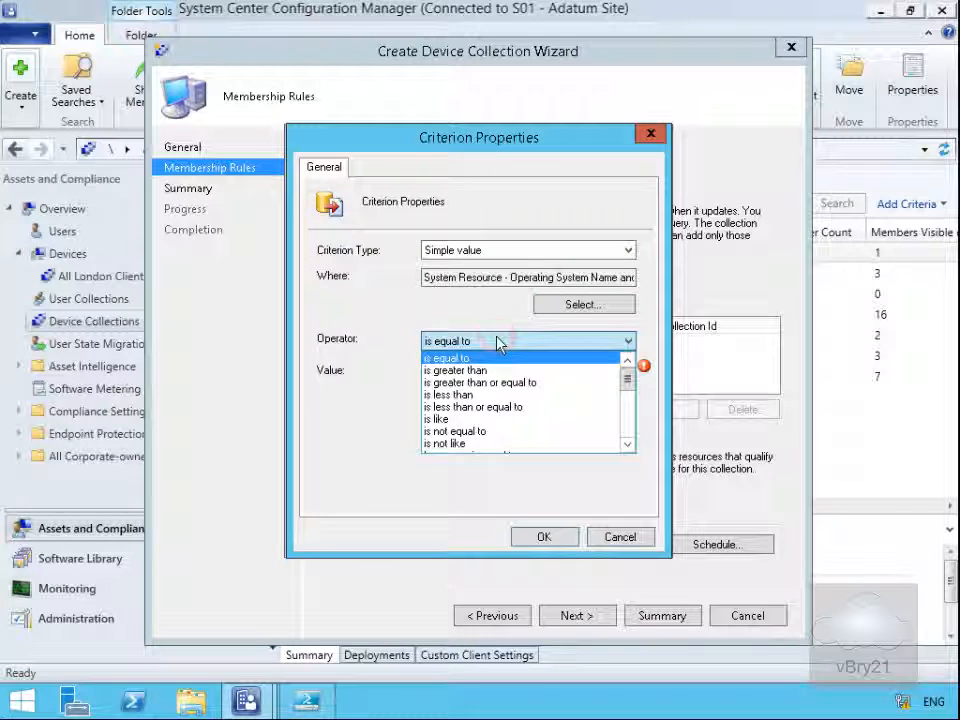
pyautogui.click(464, 419)
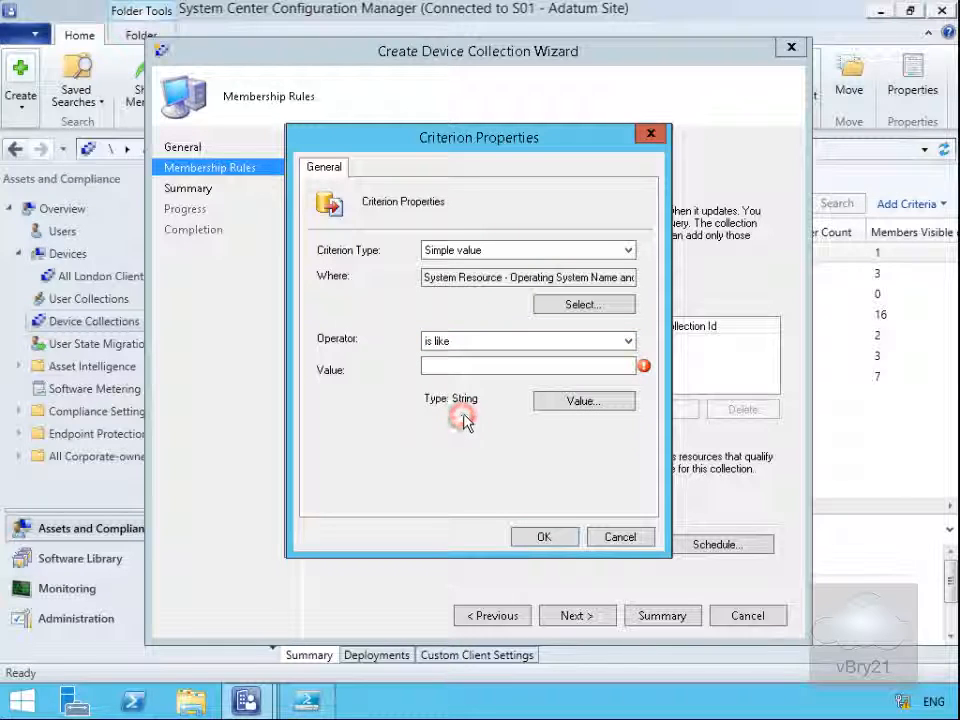
pyautogui.click(452, 369)
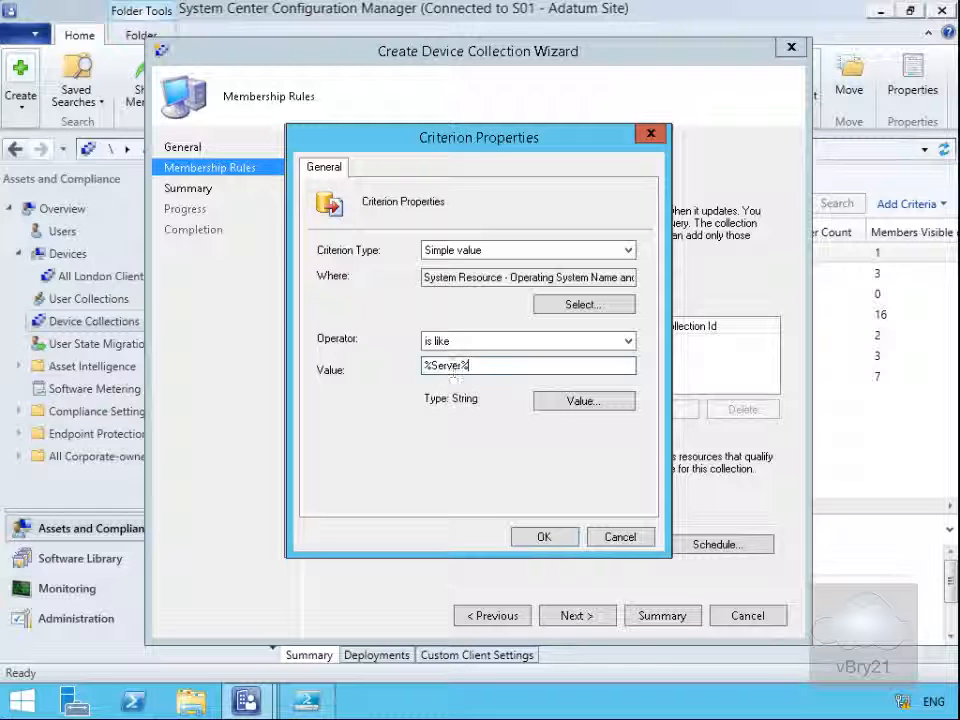
# Step: Accept the criterion and the query statement, and add the Windows Servers query rule to the collection's membership rules
pyautogui.click(541, 537)
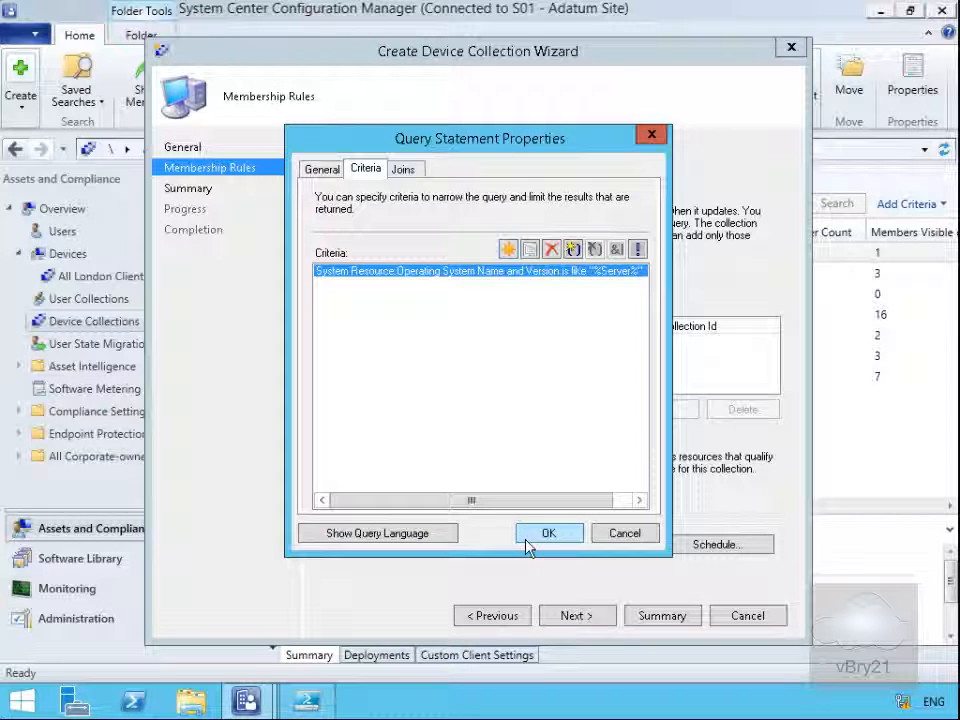
pyautogui.click(545, 535)
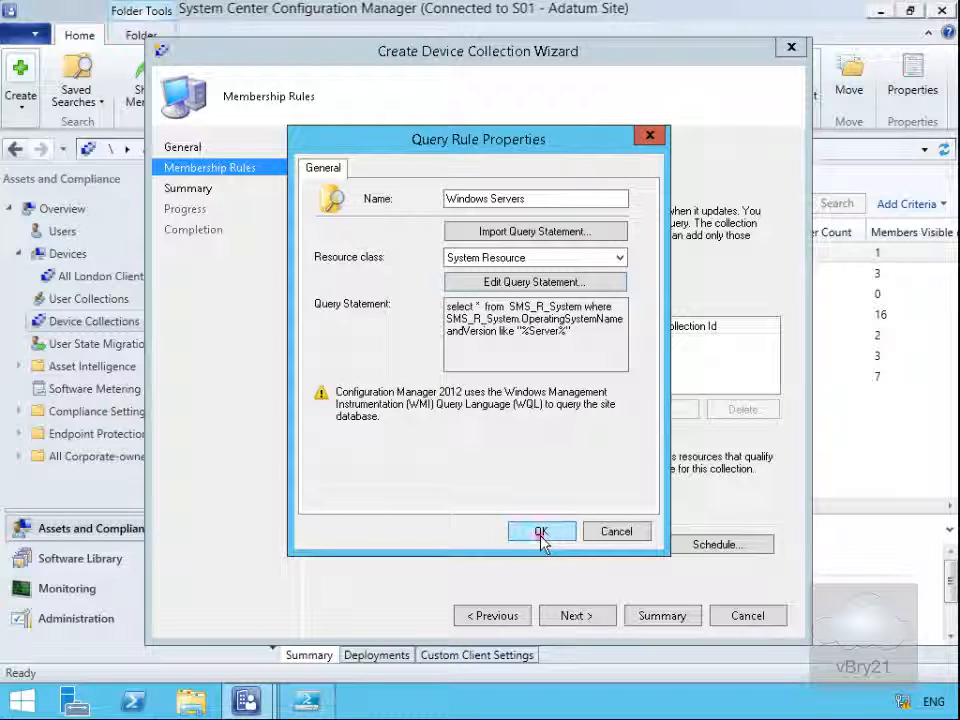
pyautogui.click(541, 532)
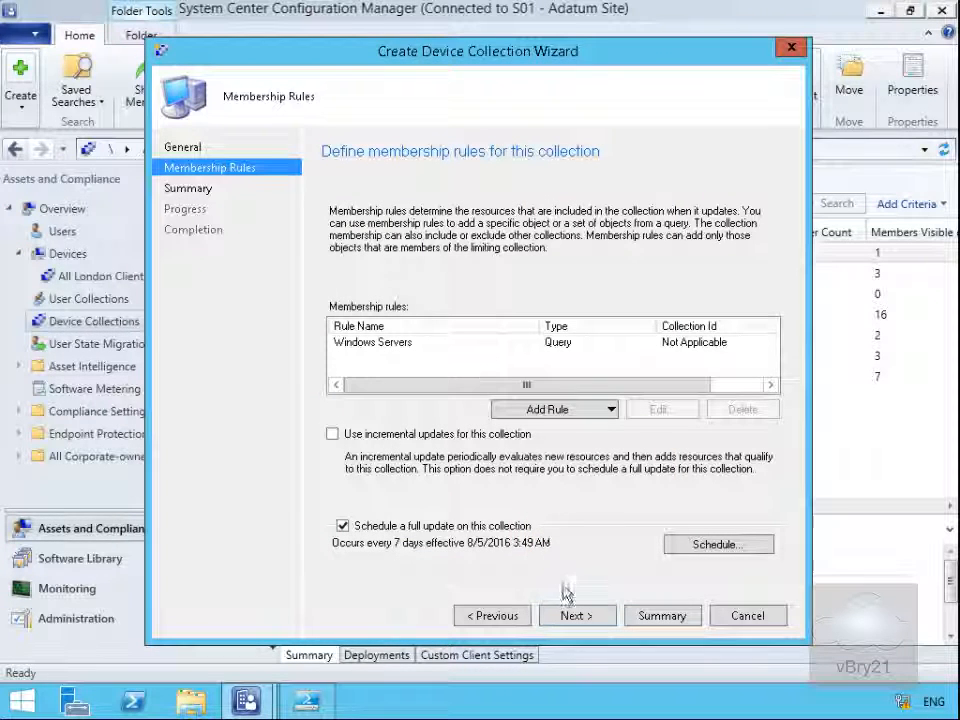
# Step: Create the All Windows Servers across Adatum collection with the configured settings and open it to show its members
pyautogui.click(580, 617)
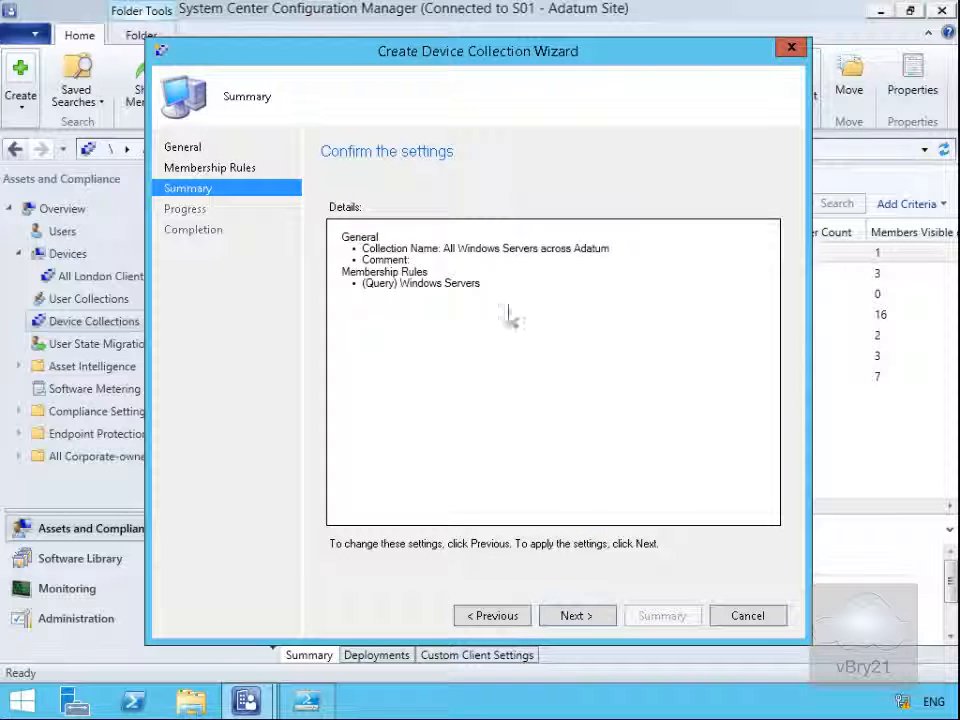
pyautogui.click(580, 616)
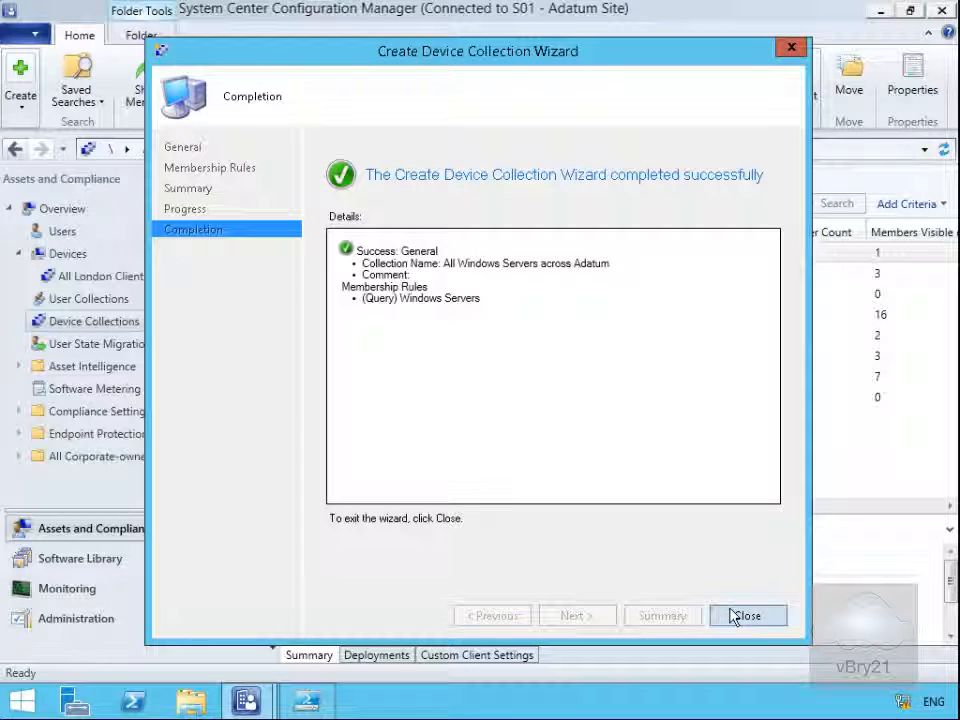
pyautogui.click(735, 615)
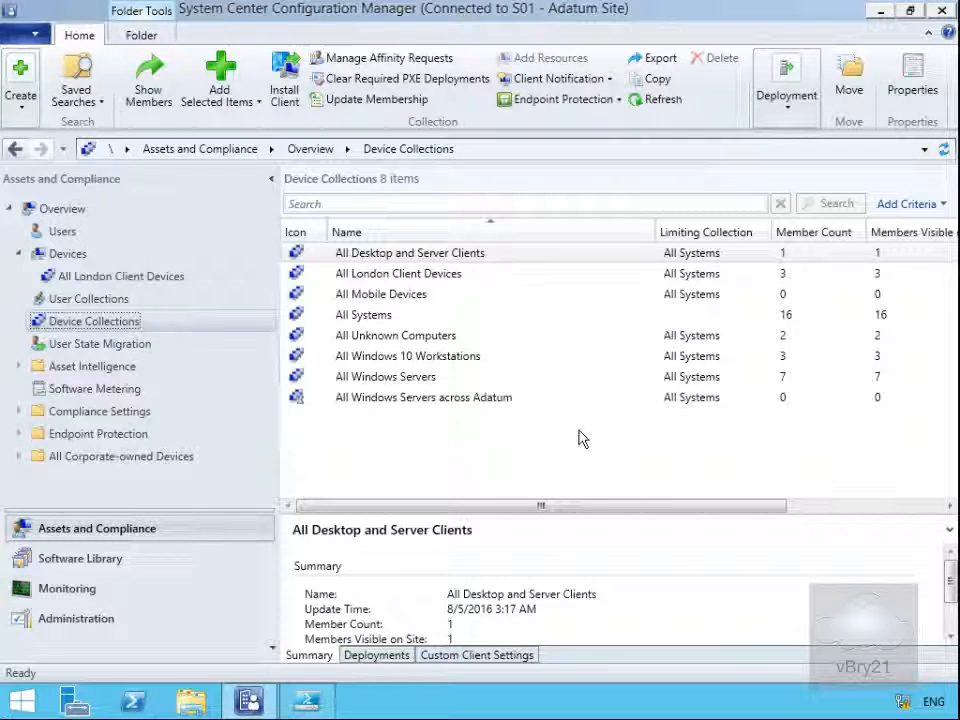
pyautogui.click(441, 400)
pyautogui.doubleClick(441, 400)
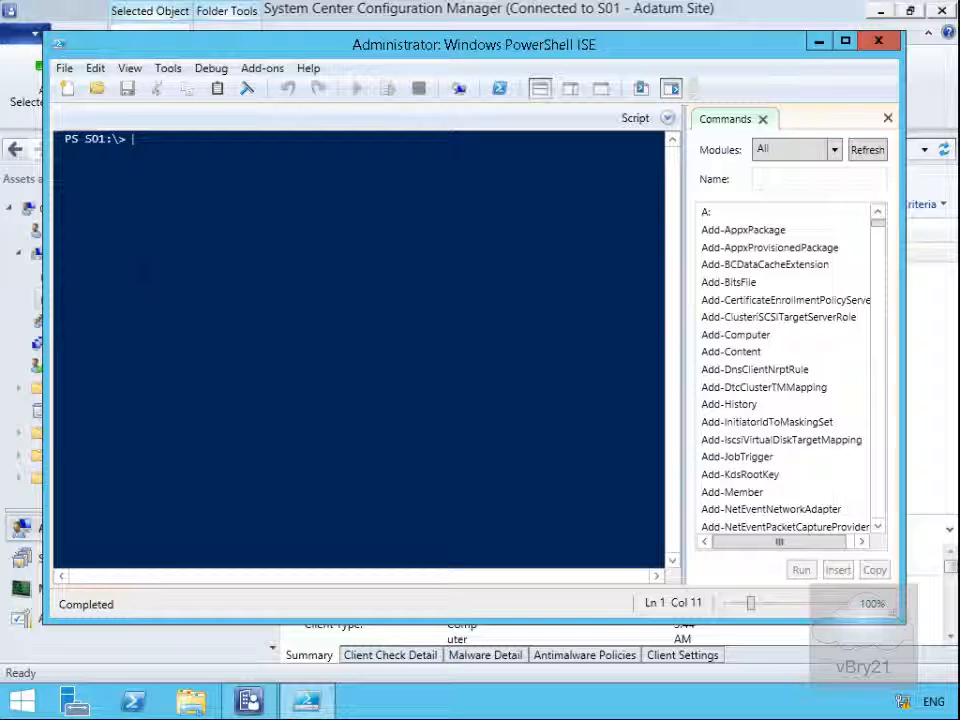
# Step: In Windows PowerShell ISE, create a user collection named Managers limited to All Users with New-CMUserCollection
pyautogui.write('New-CMuserCollection -Name "Managers" -LimitingCollectionName "All Users"')
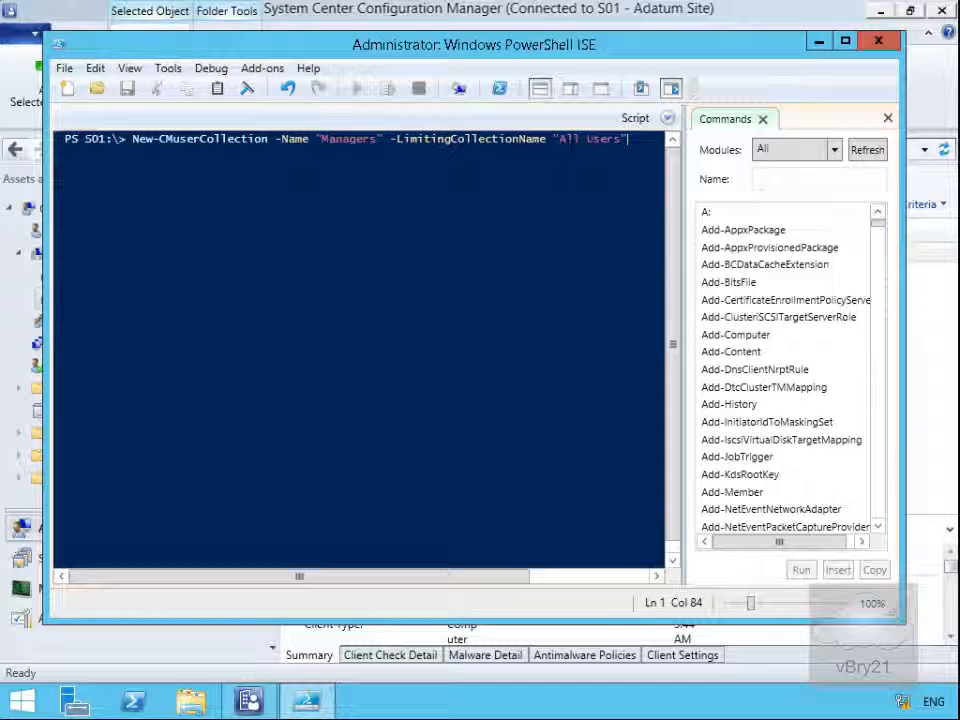
pyautogui.press('Return')
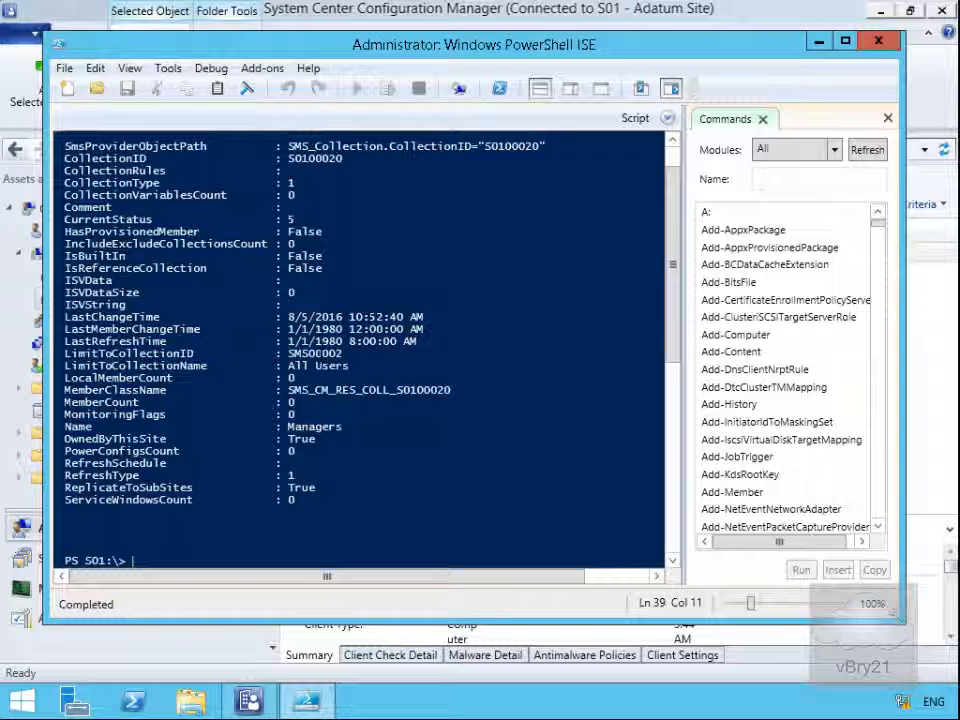
# Step: Clear the console and paste the Add-CMUserCollectionQueryMembershipRule command for the Managers collection at the prompt
pyautogui.write('cls')
pyautogui.press('Return')
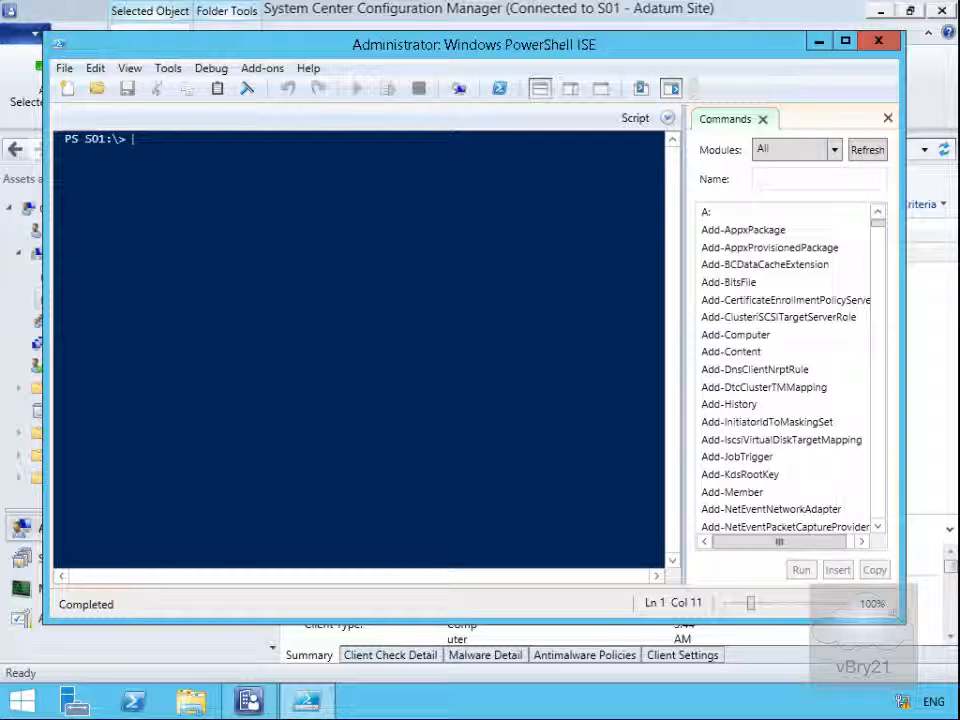
pyautogui.hotkey('ctrl', 'v')
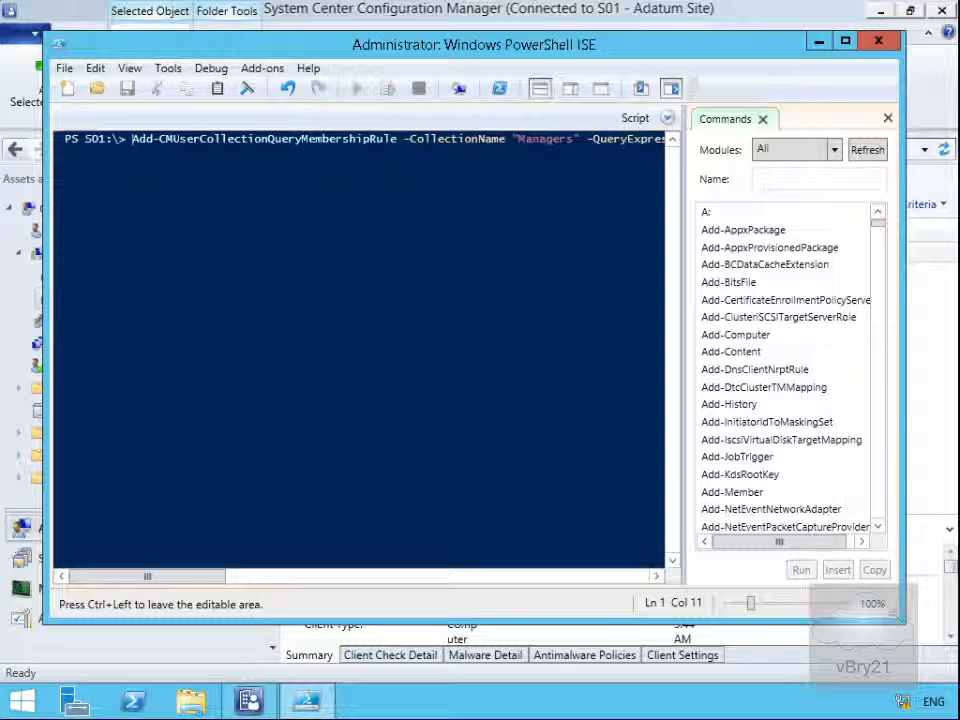
# Step: Read along the pasted Add-CMUserCollectionQueryMembershipRule command, examining its collection name and the SMS_R_USER fields selected in the query expression
pyautogui.press('Right')
pyautogui.press('Right')
pyautogui.press('Right')
pyautogui.press('Right')
pyautogui.press('Right')
pyautogui.press('Right')
pyautogui.press('Right')
pyautogui.press('Right')
pyautogui.press('Right')
pyautogui.press('Right')
pyautogui.press('Right')
pyautogui.press('Right')
pyautogui.press('Right')
pyautogui.press('Right')
pyautogui.press('Right')
pyautogui.press('Right')
pyautogui.press('Right')
pyautogui.press('Right')
pyautogui.press('Right')
pyautogui.press('Right')
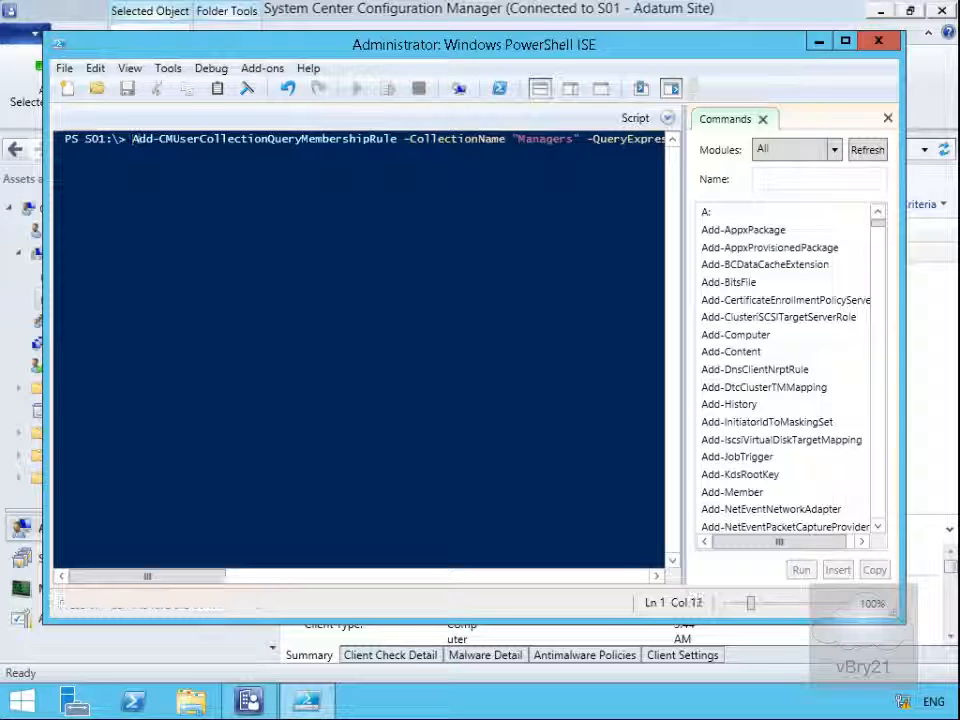
pyautogui.press('Right')
pyautogui.press('Right')
pyautogui.press('Right')
pyautogui.press('Right')
pyautogui.press('Right')
pyautogui.press('Right')
pyautogui.press('Right')
pyautogui.press('Right')
pyautogui.press('Right')
pyautogui.press('Right')
pyautogui.press('Right')
pyautogui.press('Right')
pyautogui.press('Right')
pyautogui.press('Right')
pyautogui.press('Right')
pyautogui.press('Right')
pyautogui.press('Right')
pyautogui.press('Right')
pyautogui.press('Right')
pyautogui.press('Right')
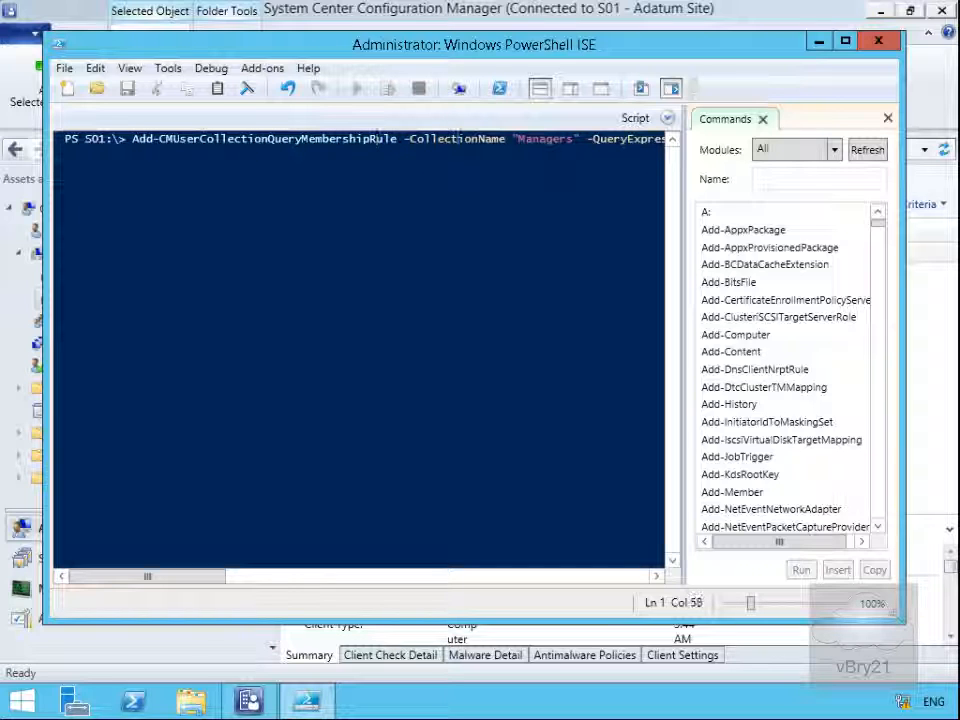
pyautogui.press('Right')
pyautogui.press('Right')
pyautogui.press('Right')
pyautogui.press('Right')
pyautogui.press('Right')
pyautogui.press('Right')
pyautogui.press('Right')
pyautogui.press('Right')
pyautogui.press('Right')
pyautogui.press('Right')
pyautogui.press('Right')
pyautogui.press('Right')
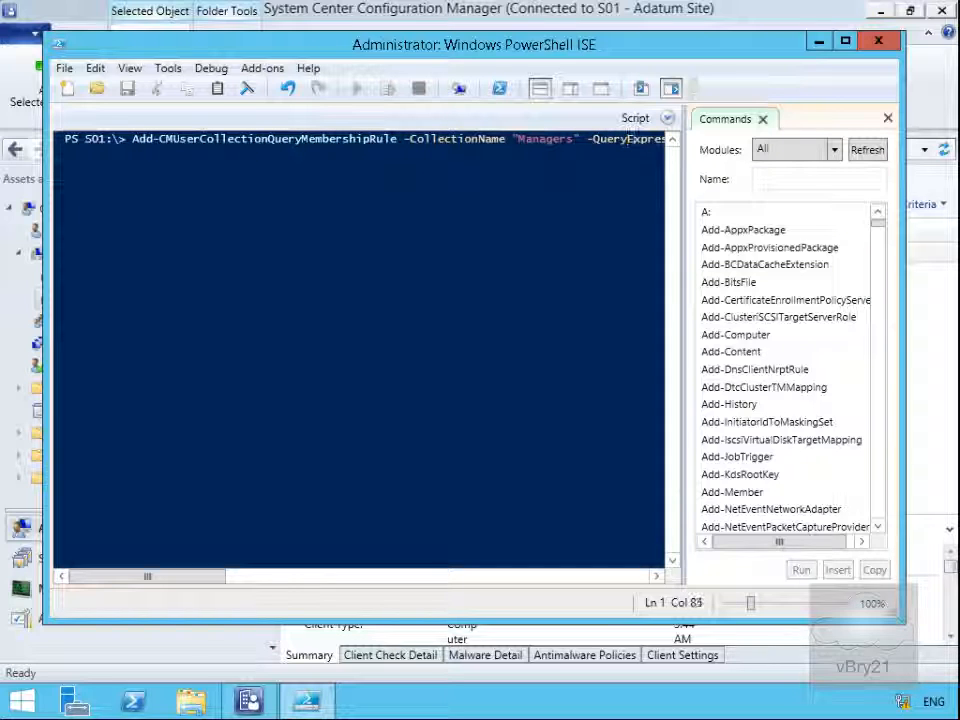
pyautogui.press('Right')
pyautogui.press('Right')
pyautogui.press('Right')
pyautogui.press('Right')
pyautogui.press('Right')
pyautogui.press('Right')
pyautogui.press('Right')
pyautogui.press('Right')
pyautogui.press('Right')
pyautogui.press('Right')
pyautogui.press('Right')
pyautogui.press('Right')
pyautogui.press('Right')
pyautogui.press('Right')
pyautogui.press('Right')
pyautogui.press('Right')
pyautogui.press('Right')
pyautogui.press('Right')
pyautogui.press('Right')
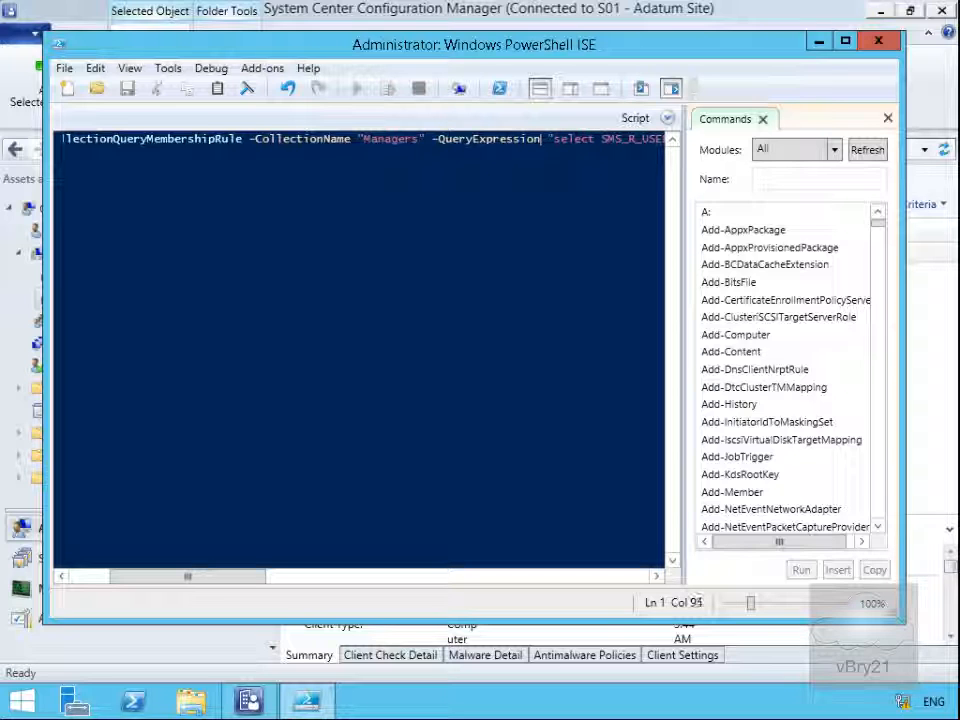
pyautogui.press('Right')
pyautogui.press('Right')
pyautogui.press('Right')
pyautogui.press('Right')
pyautogui.press('Right')
pyautogui.press('Right')
pyautogui.press('Right')
pyautogui.press('Right')
pyautogui.press('Right')
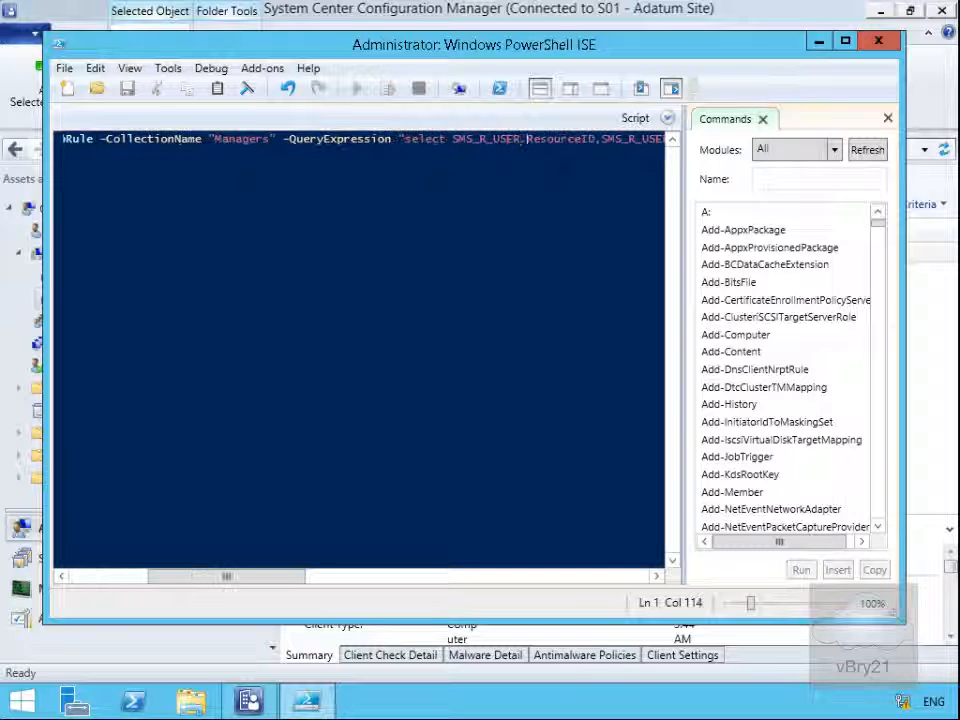
pyautogui.press('Right')
pyautogui.press('Right')
pyautogui.press('Right')
pyautogui.press('Right')
pyautogui.press('Right')
pyautogui.press('Right')
pyautogui.press('Right')
pyautogui.press('Right')
pyautogui.press('Right')
pyautogui.press('Right')
pyautogui.press('Right')
pyautogui.press('Right')
pyautogui.press('Right')
pyautogui.press('Right')
pyautogui.press('Right')
pyautogui.press('Right')
pyautogui.press('Right')
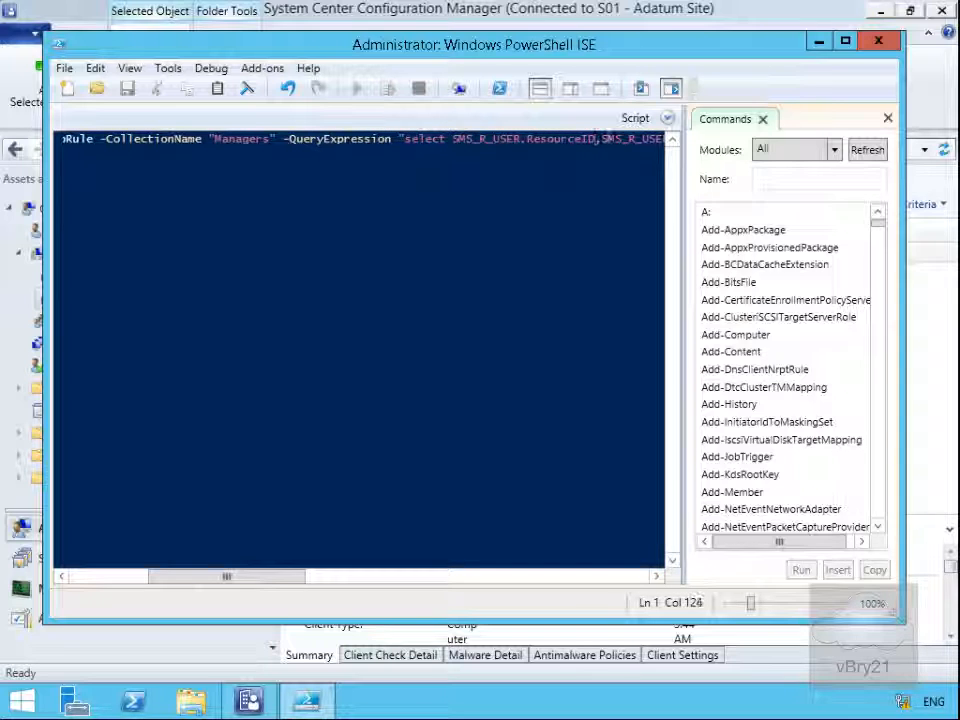
pyautogui.press('Right')
pyautogui.press('Right')
pyautogui.press('Right')
pyautogui.press('Right')
pyautogui.press('Right')
pyautogui.press('Right')
pyautogui.press('Right')
pyautogui.press('Right')
pyautogui.press('Right')
pyautogui.press('Right')
pyautogui.press('Right')
pyautogui.press('Right')
pyautogui.press('Right')
pyautogui.press('Right')
pyautogui.press('Right')
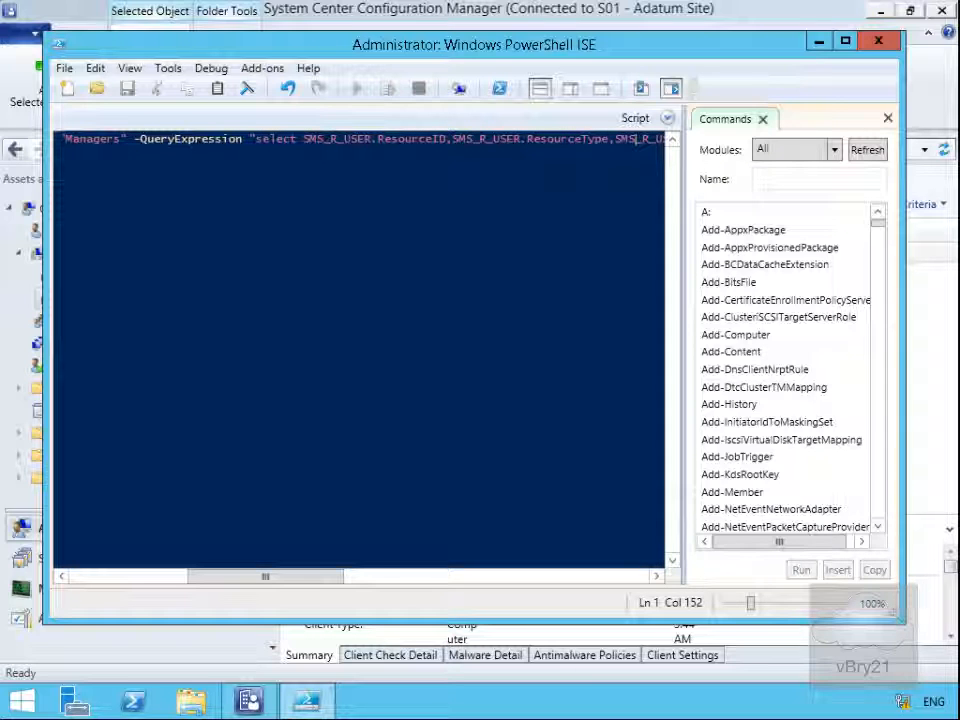
pyautogui.press('Right')
pyautogui.press('Right')
pyautogui.press('Right')
pyautogui.press('Right')
pyautogui.press('Right')
pyautogui.press('Right')
pyautogui.press('Right')
pyautogui.press('Right')
pyautogui.press('Right')
pyautogui.press('Right')
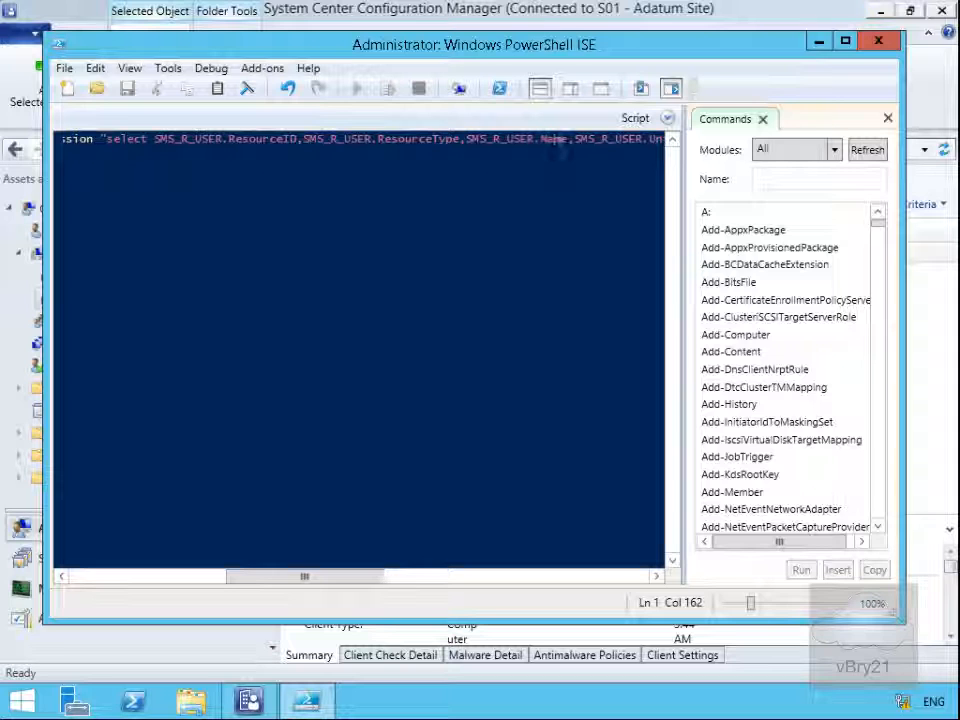
pyautogui.press('Right')
pyautogui.press('Right')
pyautogui.press('Right')
pyautogui.press('Right')
pyautogui.press('Right')
pyautogui.press('Right')
pyautogui.press('Right')
pyautogui.press('Right')
pyautogui.press('Right')
pyautogui.press('Right')
pyautogui.press('Right')
pyautogui.press('Right')
pyautogui.press('Right')
pyautogui.press('Right')
pyautogui.press('Right')
pyautogui.press('Right')
pyautogui.press('Right')
pyautogui.press('Right')
pyautogui.press('Right')
pyautogui.press('Right')
pyautogui.press('Right')
pyautogui.press('Right')
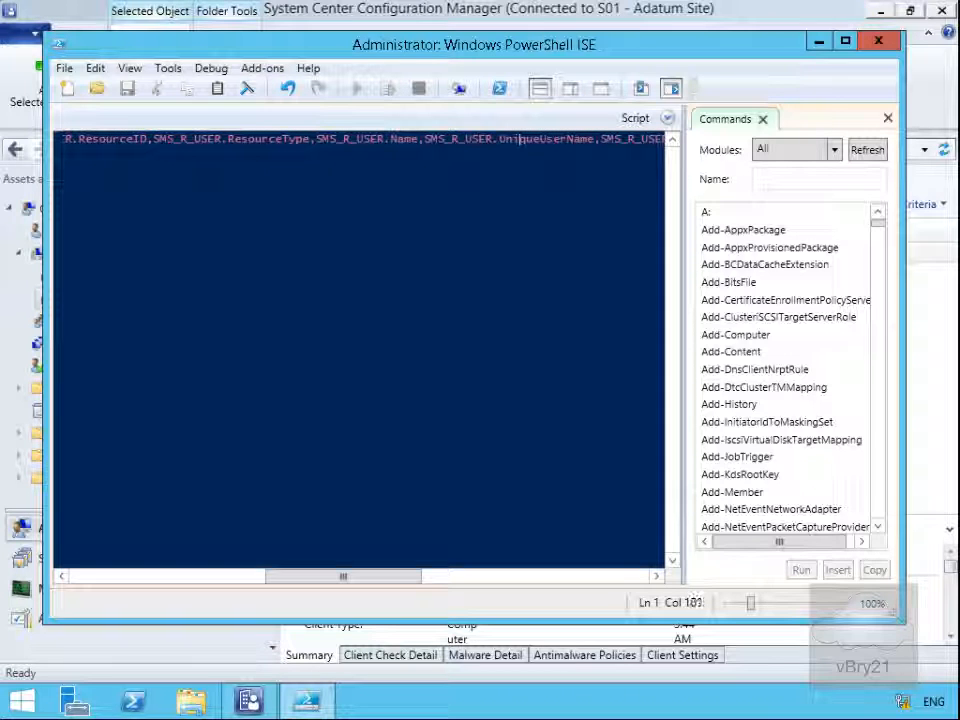
# Step: Read the rest of the pasted command, examining the remaining selected fields, the UserOUName condition of the query and the rule name
pyautogui.press('Right')
pyautogui.press('Right')
pyautogui.press('Right')
pyautogui.press('Right')
pyautogui.press('Right')
pyautogui.press('Right')
pyautogui.press('Right')
pyautogui.press('Right')
pyautogui.press('Right')
pyautogui.press('Right')
pyautogui.press('Right')
pyautogui.press('Right')
pyautogui.press('Right')
pyautogui.press('Right')
pyautogui.press('Right')
pyautogui.press('Right')
pyautogui.press('Right')
pyautogui.press('Right')
pyautogui.press('Right')
pyautogui.press('Right')
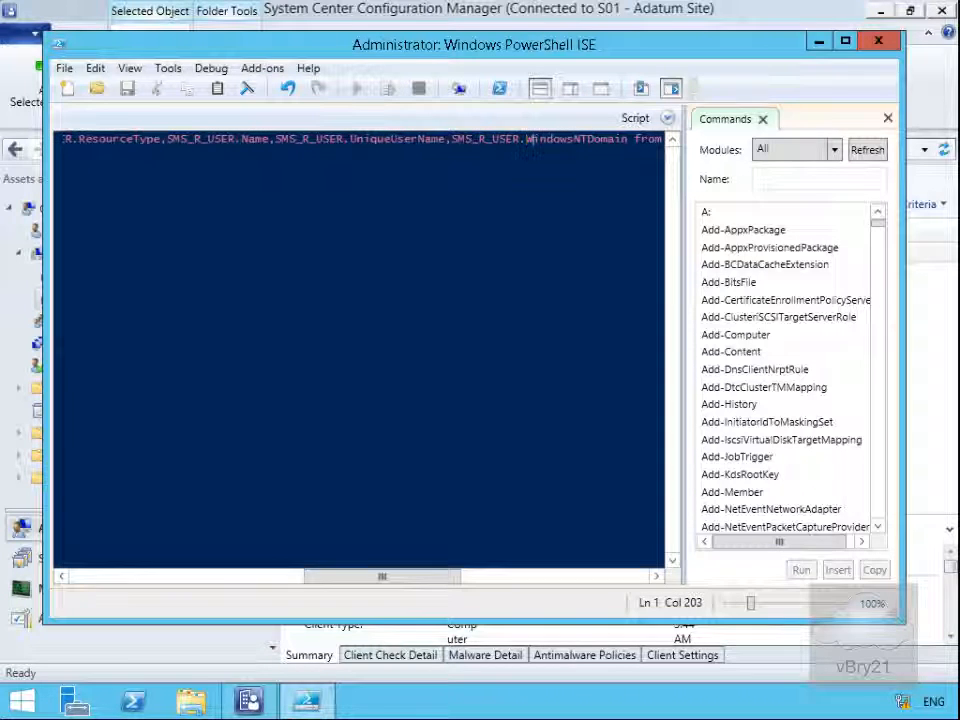
pyautogui.press('Right')
pyautogui.press('Right')
pyautogui.press('Right')
pyautogui.press('Right')
pyautogui.press('Right')
pyautogui.press('Right')
pyautogui.press('Right')
pyautogui.press('Right')
pyautogui.press('Right')
pyautogui.press('Right')
pyautogui.press('Right')
pyautogui.press('Right')
pyautogui.press('Right')
pyautogui.press('Right')
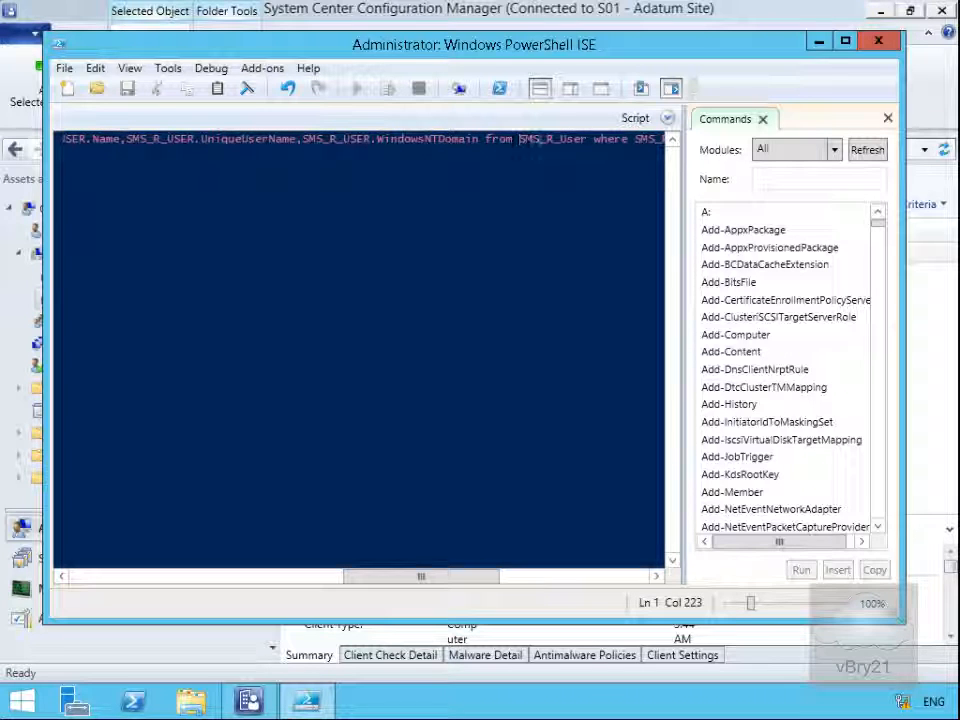
pyautogui.press('Right')
pyautogui.press('Right')
pyautogui.press('Right')
pyautogui.press('Right')
pyautogui.press('Right')
pyautogui.press('Right')
pyautogui.press('Right')
pyautogui.press('Right')
pyautogui.press('Right')
pyautogui.press('Right')
pyautogui.press('Right')
pyautogui.press('Right')
pyautogui.press('Right')
pyautogui.press('Right')
pyautogui.press('Right')
pyautogui.press('Right')
pyautogui.press('Right')
pyautogui.press('Right')
pyautogui.press('Right')
pyautogui.press('Right')
pyautogui.press('Right')
pyautogui.press('Right')
pyautogui.press('Right')
pyautogui.press('Right')
pyautogui.press('Right')
pyautogui.press('Right')
pyautogui.press('Right')
pyautogui.press('Right')
pyautogui.press('Right')
pyautogui.press('Right')
pyautogui.press('Right')
pyautogui.press('Right')
pyautogui.press('Right')
pyautogui.press('Right')
pyautogui.press('Right')
pyautogui.press('Right')
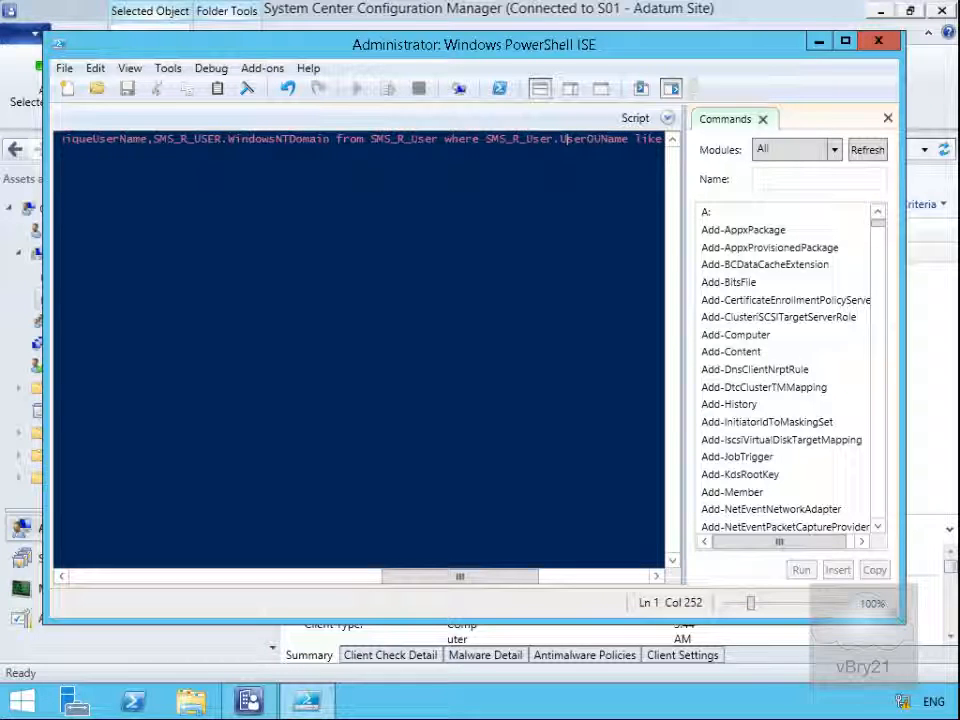
pyautogui.press('Right')
pyautogui.press('Right')
pyautogui.press('Right')
pyautogui.press('Right')
pyautogui.press('Right')
pyautogui.press('Right')
pyautogui.press('Right')
pyautogui.press('Right')
pyautogui.press('Right')
pyautogui.press('Right')
pyautogui.press('Right')
pyautogui.press('Right')
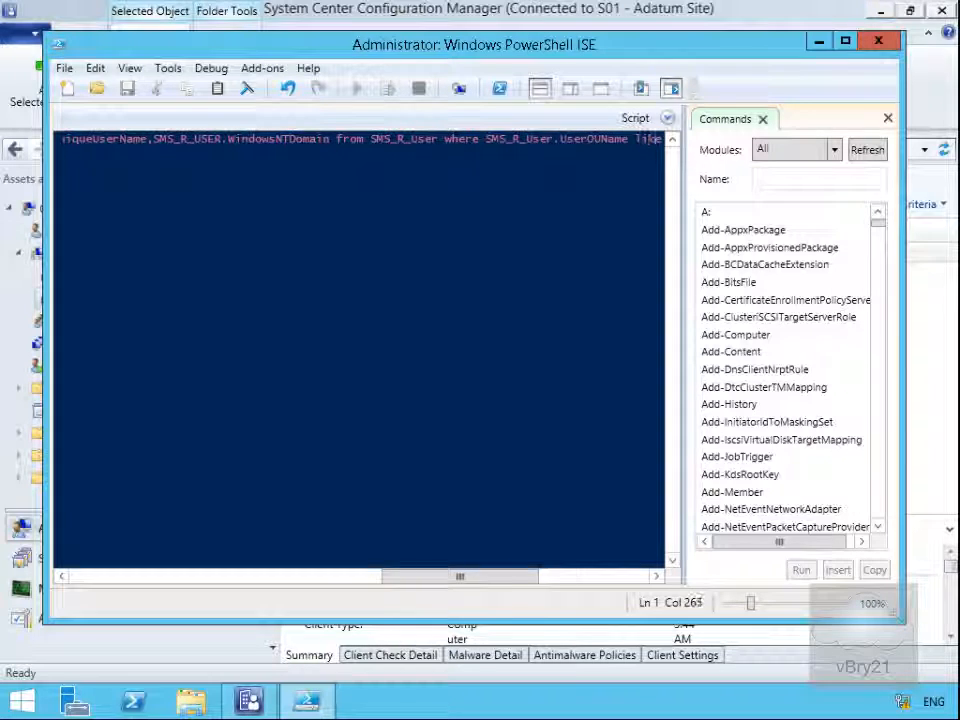
pyautogui.press('Right')
pyautogui.press('Right')
pyautogui.press('Right')
pyautogui.press('Right')
pyautogui.press('Right')
pyautogui.press('Right')
pyautogui.press('Right')
pyautogui.press('Right')
pyautogui.press('Right')
pyautogui.press('Right')
pyautogui.press('Right')
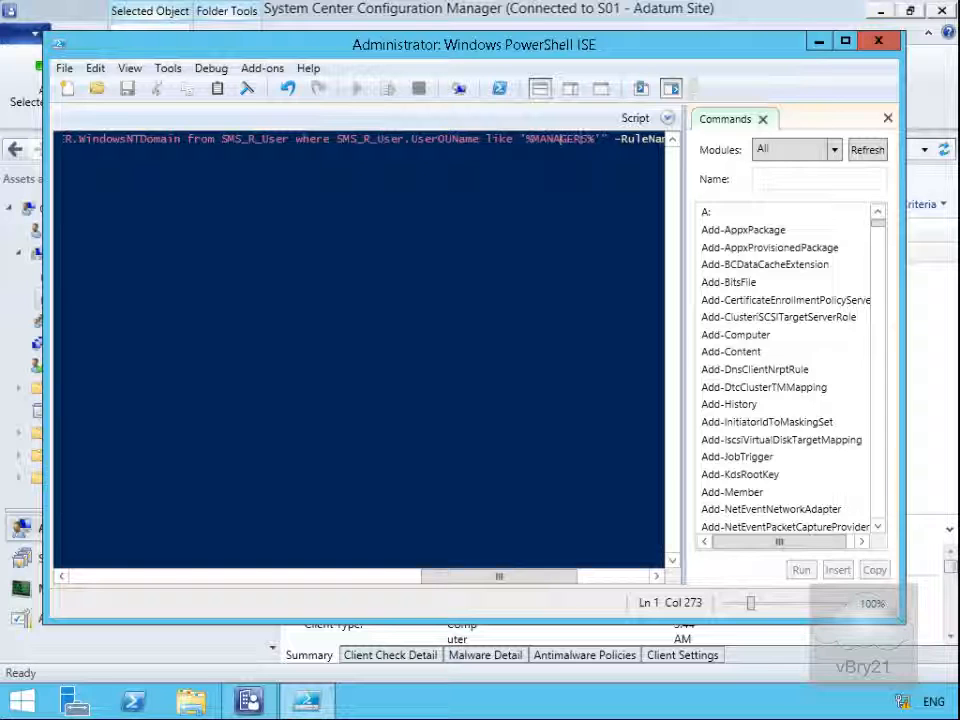
pyautogui.press('Right')
pyautogui.press('Right')
pyautogui.press('Right')
pyautogui.press('Right')
pyautogui.press('Right')
pyautogui.press('Right')
pyautogui.press('Right')
pyautogui.press('Right')
pyautogui.press('Right')
pyautogui.press('Right')
pyautogui.press('Right')
pyautogui.press('Right')
pyautogui.press('Right')
pyautogui.press('Right')
pyautogui.press('Right')
pyautogui.press('Right')
pyautogui.press('Right')
pyautogui.press('Right')
pyautogui.press('Right')
pyautogui.press('Right')
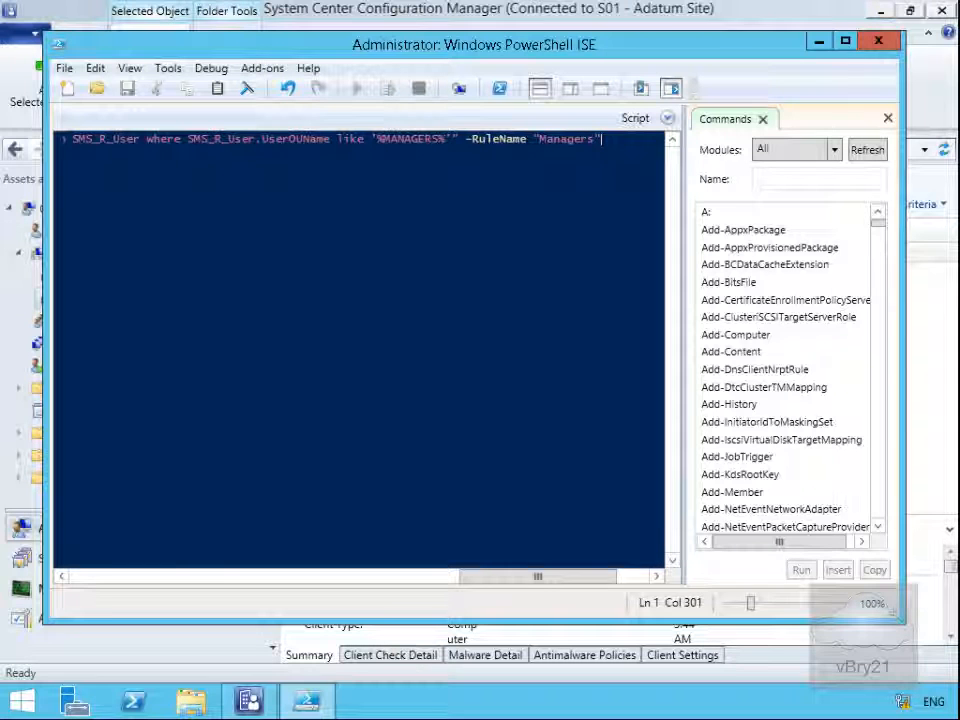
# Step: Run the command to add the Managers query rule matching UserOUName like '%MANAGERS%' to the Managers collection, and clear the console
pyautogui.press('Return')
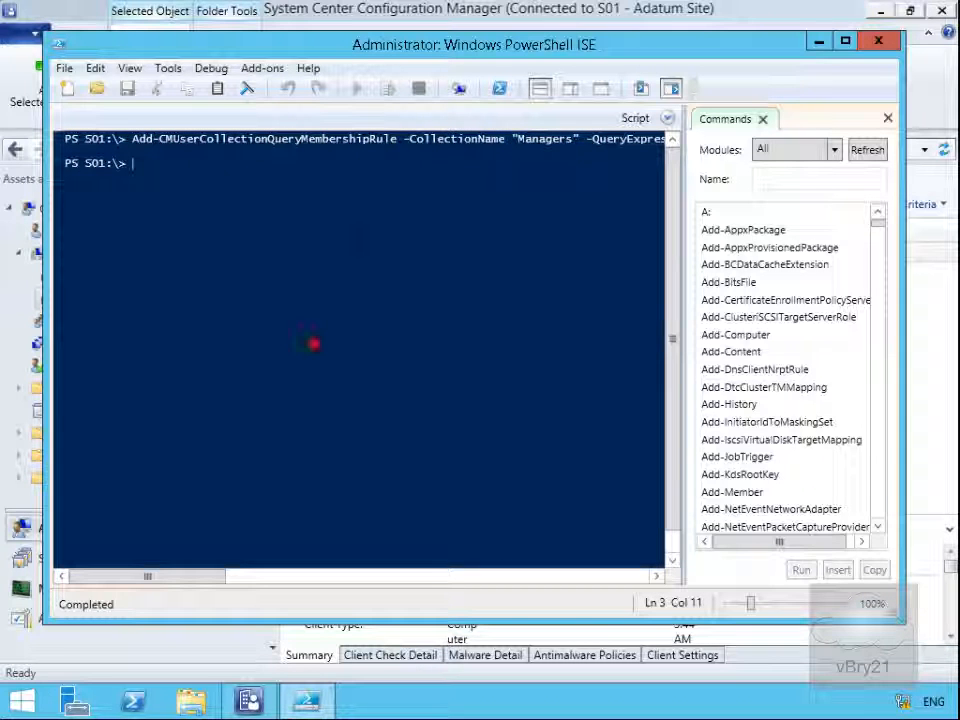
pyautogui.write('cls')
pyautogui.press('Return')
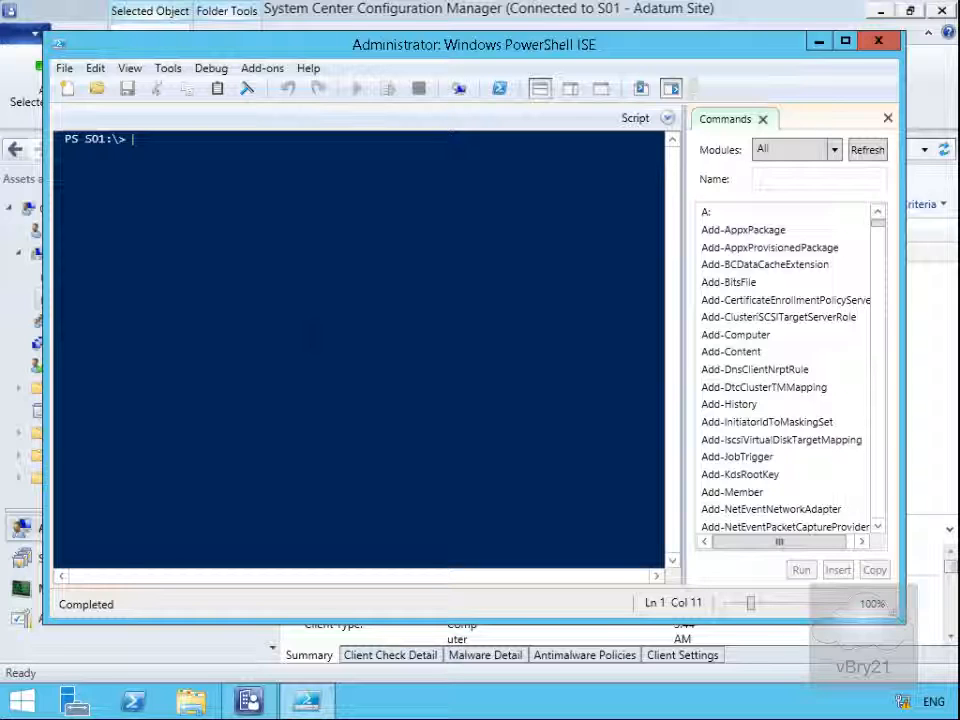
# Step: Retrieve the properties of the Managers user collection with Get-CMUserCollection -Name Managers
pyautogui.write('Get-CMUserCollection -Name Managers')
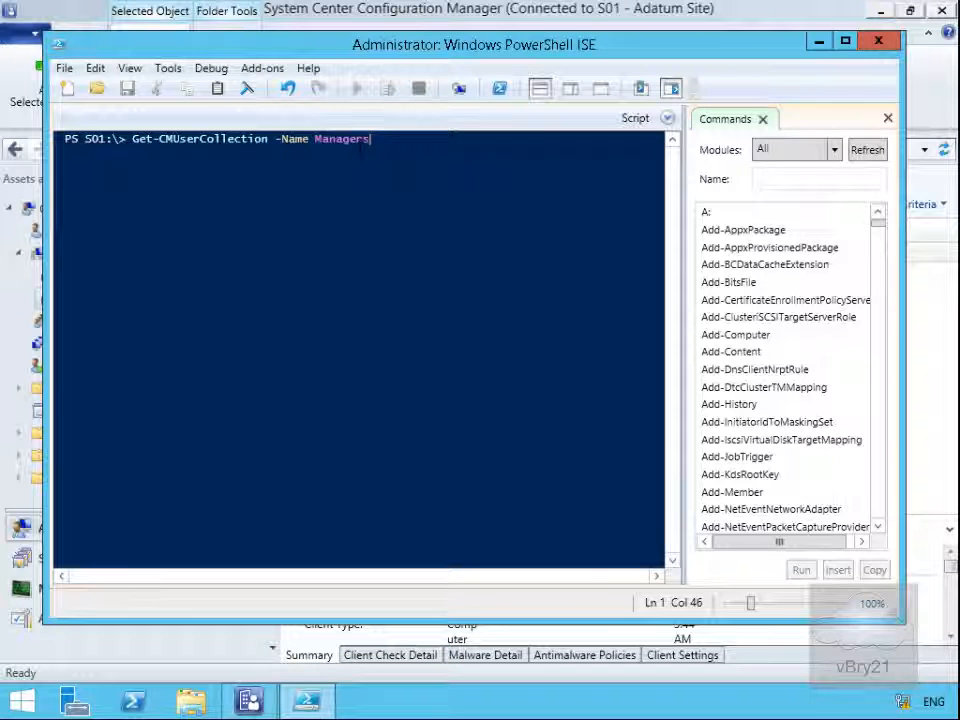
pyautogui.press('Return')
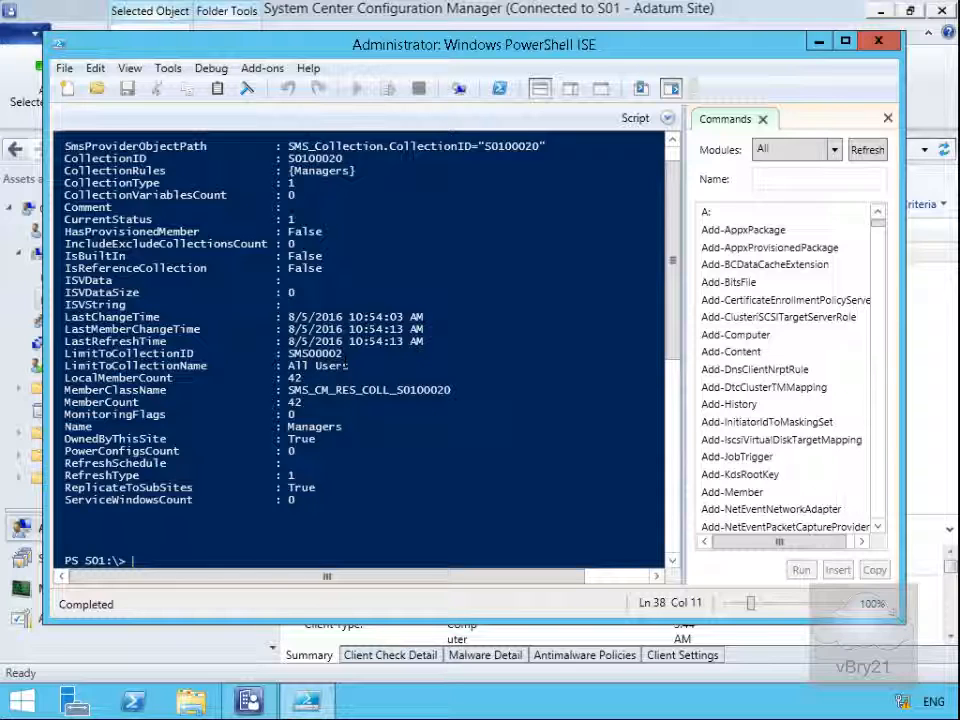
# Step: Switch to the Configuration Manager console and open the Managers user collection to show its members
pyautogui.click(398, 18)
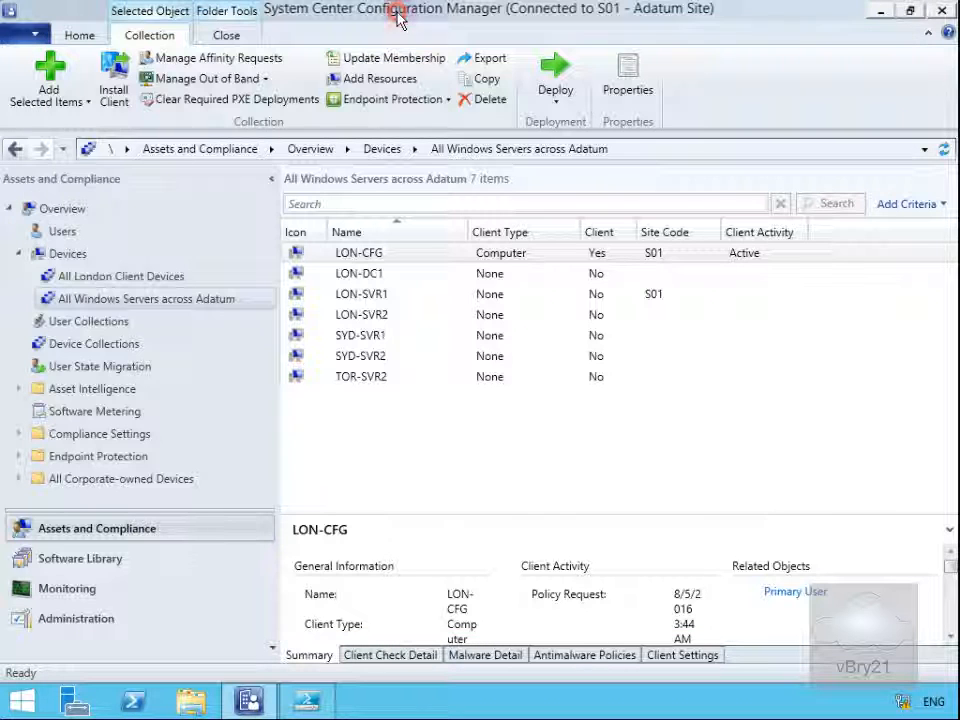
pyautogui.click(84, 322)
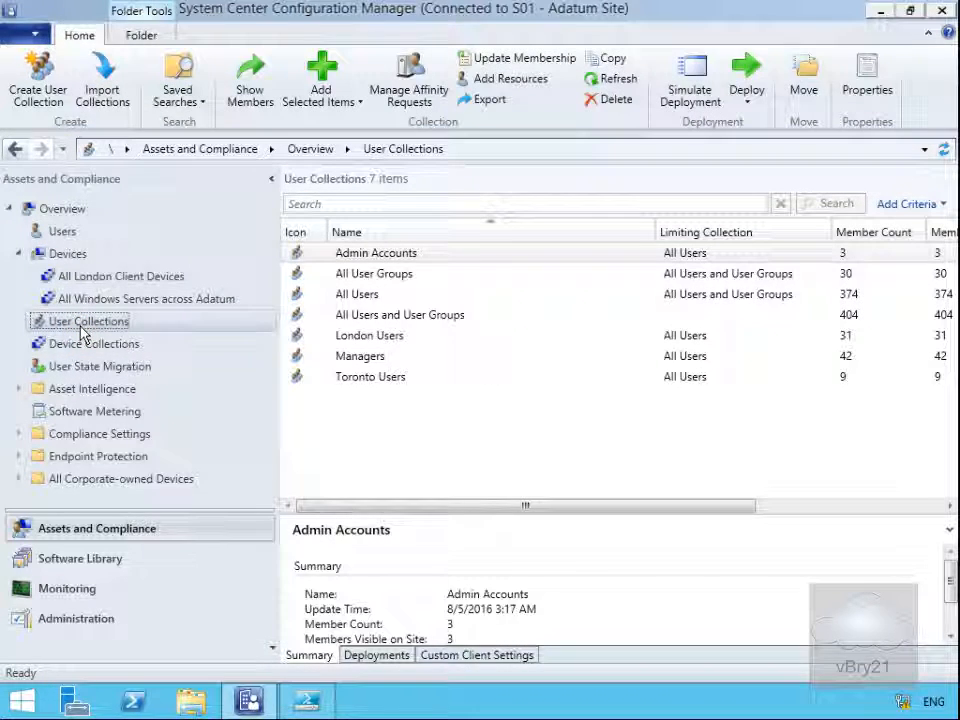
pyautogui.doubleClick(360, 357)
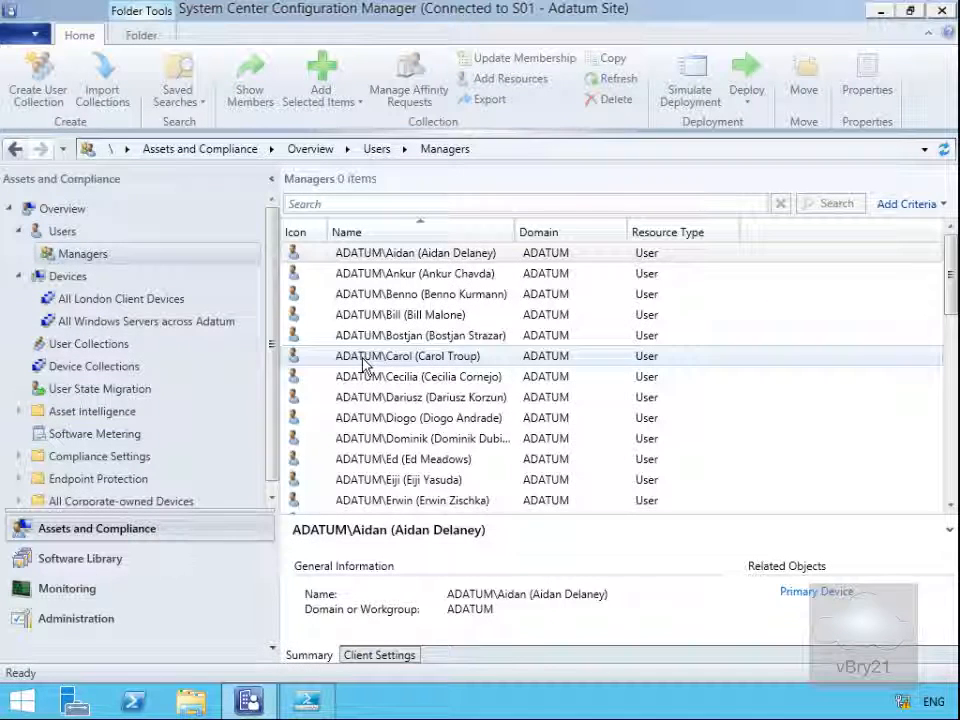